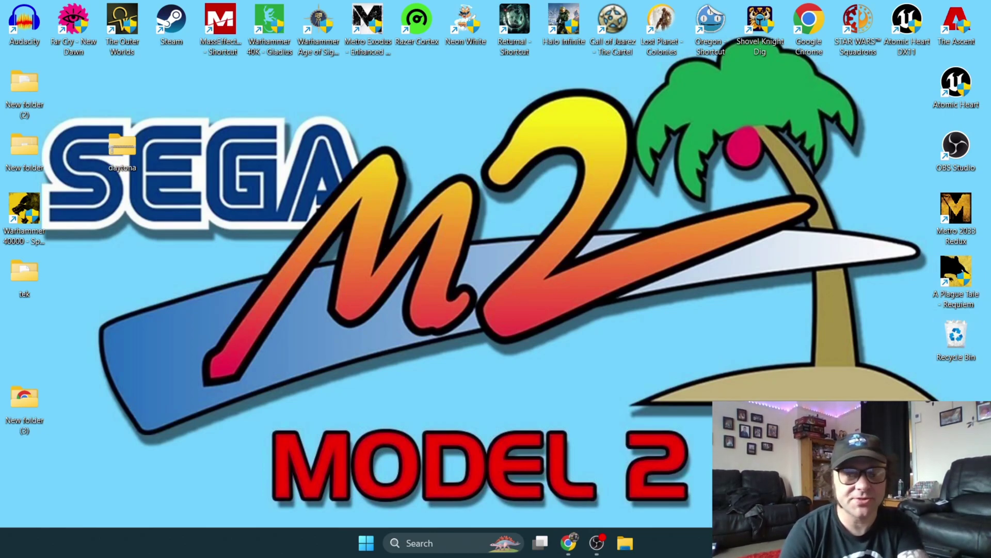
- Download Model 2 Emulator 1.1a from the Sega Retro page in Chrome, place the archive on the desktop and minimize the browser
click(568, 543)
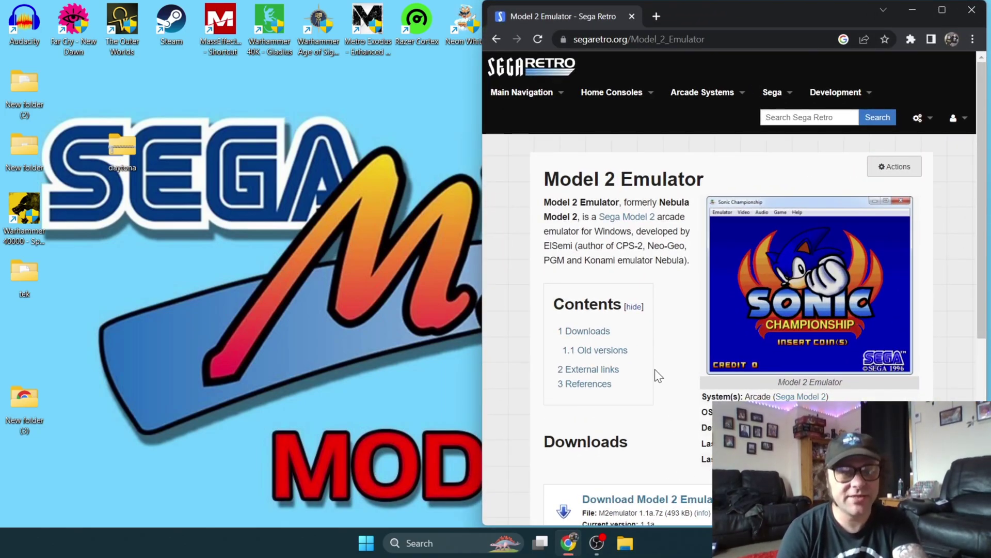
click(595, 333)
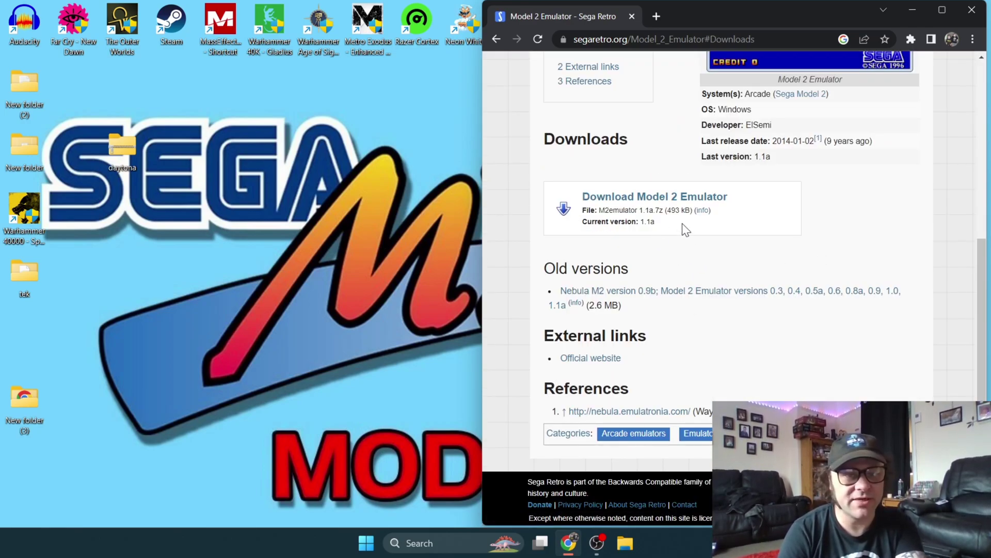
click(636, 202)
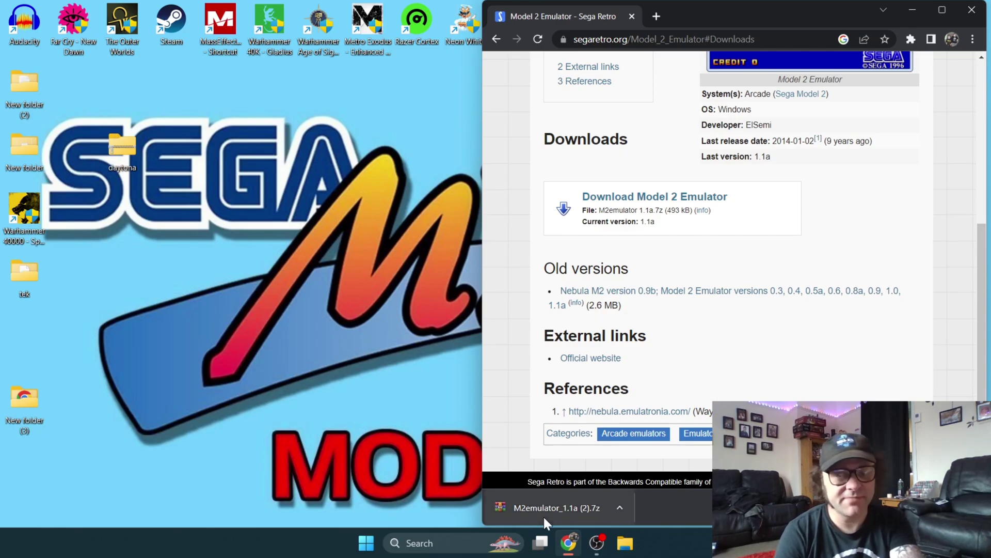
drag(548, 506, 182, 258)
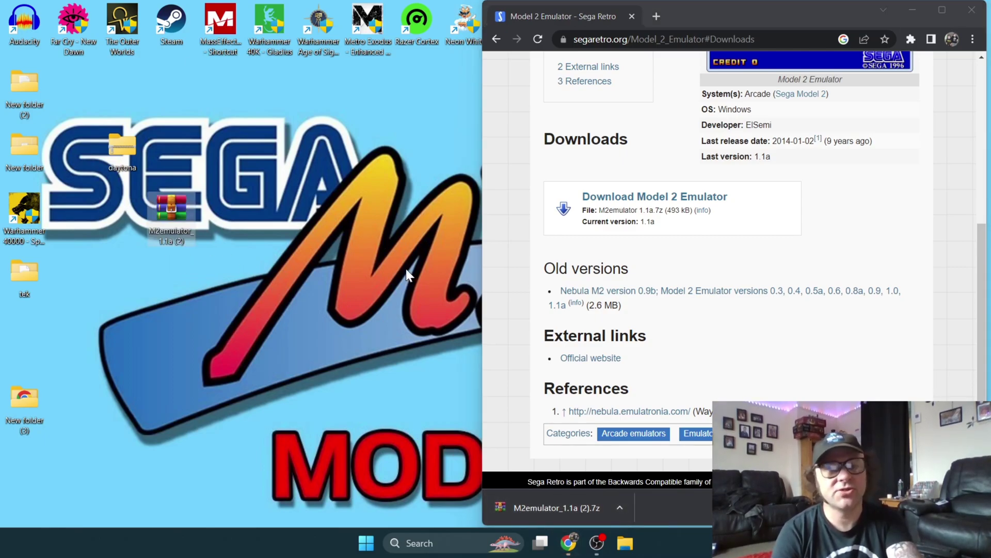
click(912, 10)
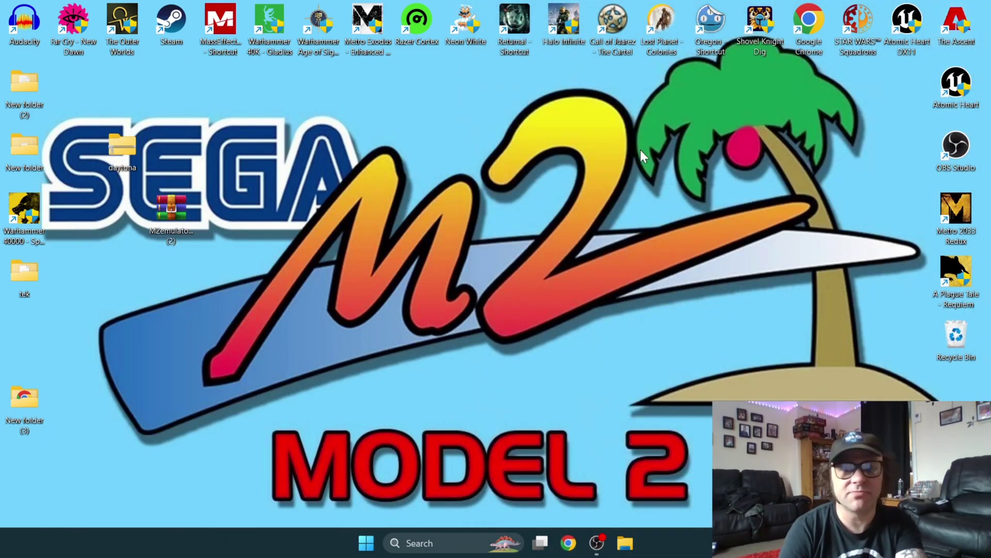
- Create a new folder named sega on the desktop
right_click(196, 309)
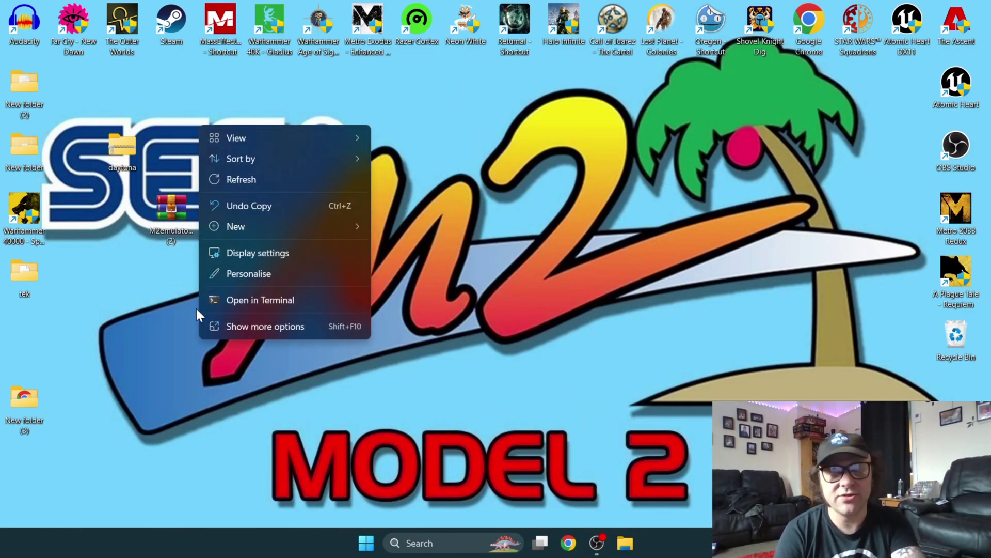
mouse_move(311, 227)
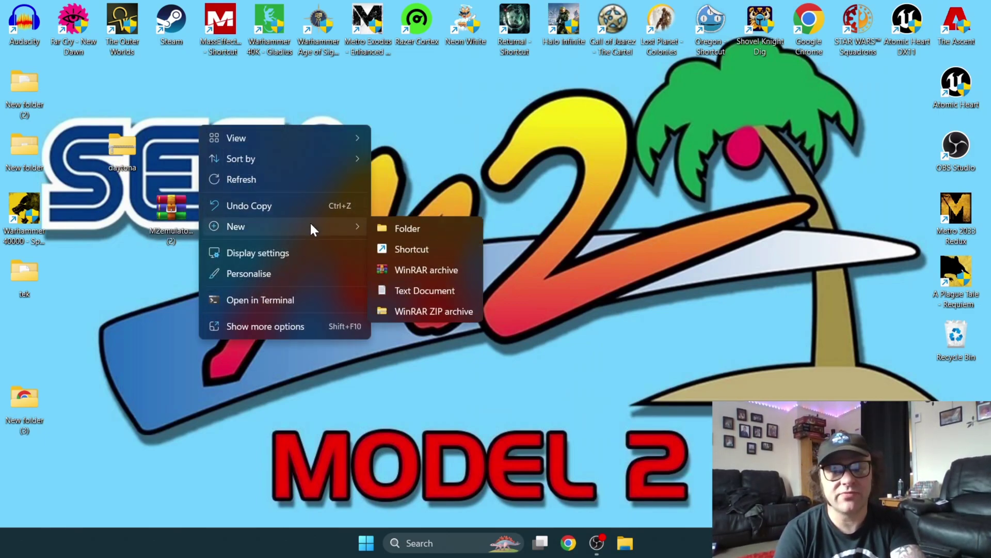
click(451, 227)
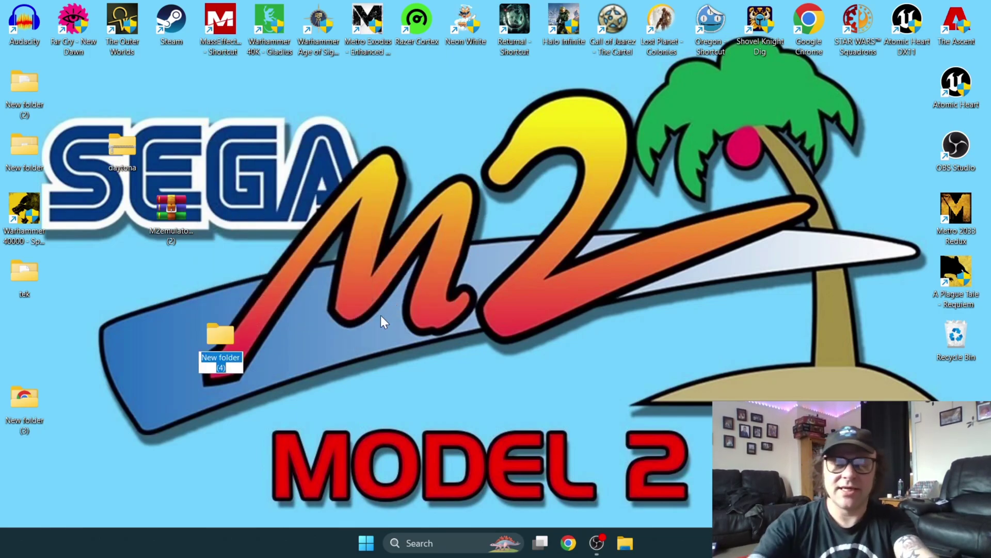
text(sega)
key(Return)
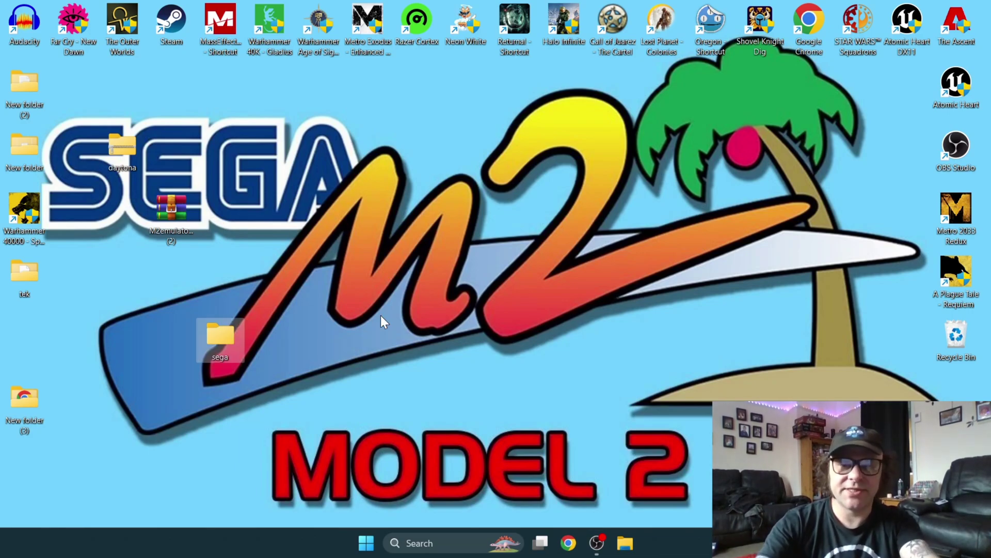
- Move the M2emulator_1.1a (2) archive into the sega folder and open that folder in a taller, repositioned window
click(170, 208)
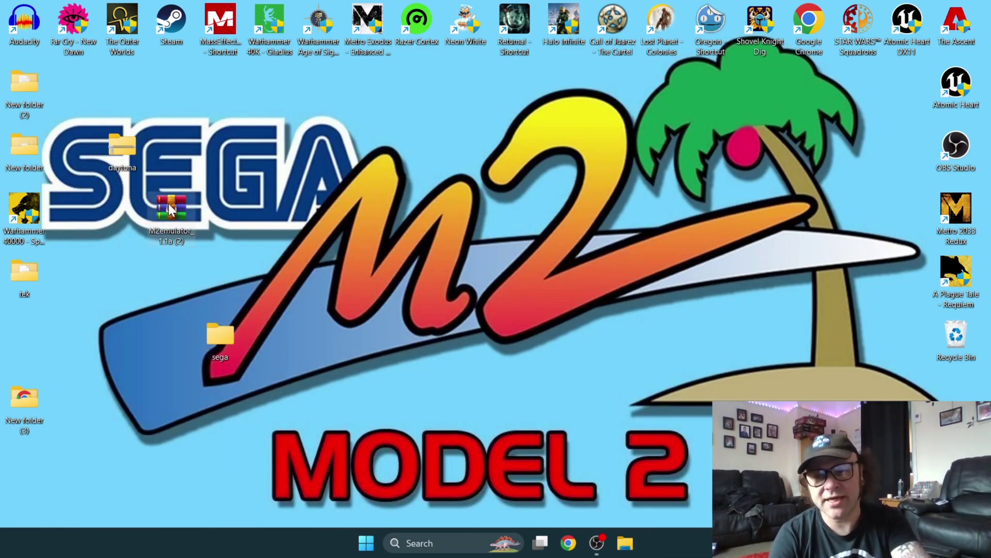
drag(171, 207, 223, 334)
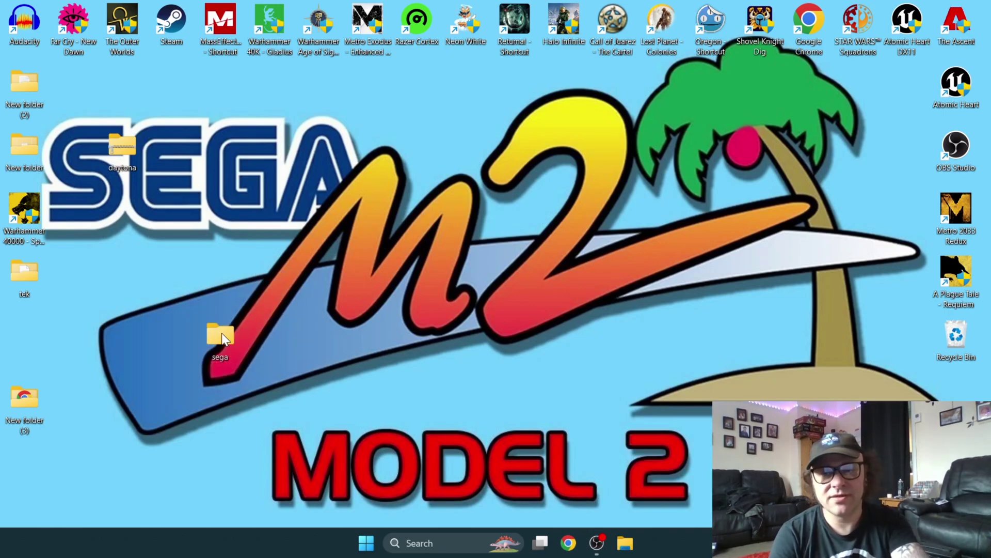
double_click(221, 335)
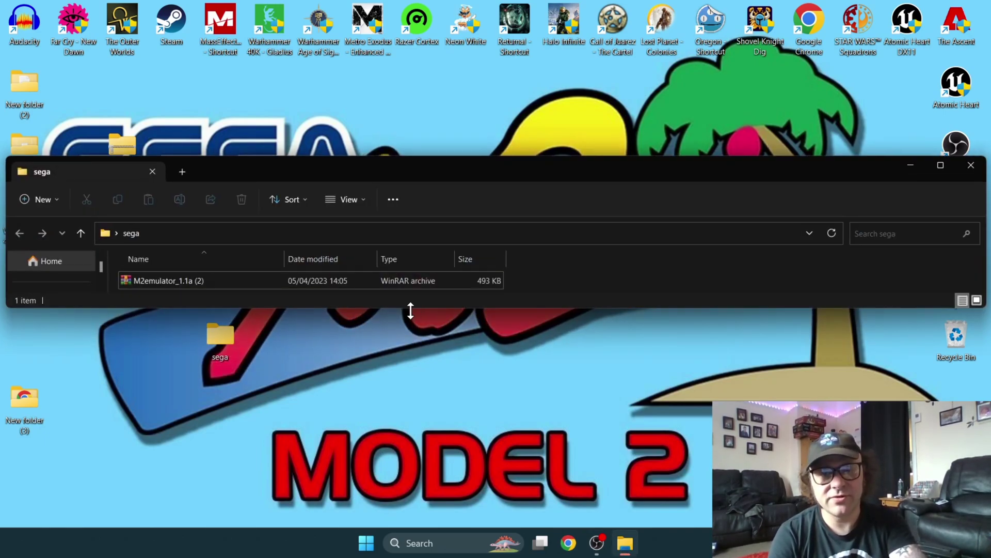
drag(410, 309, 410, 509)
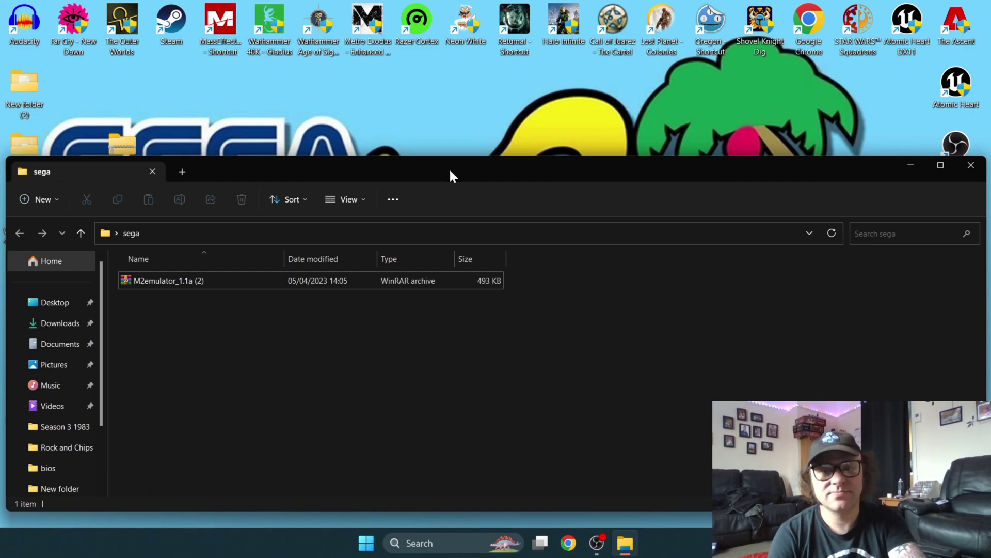
drag(450, 167, 618, 44)
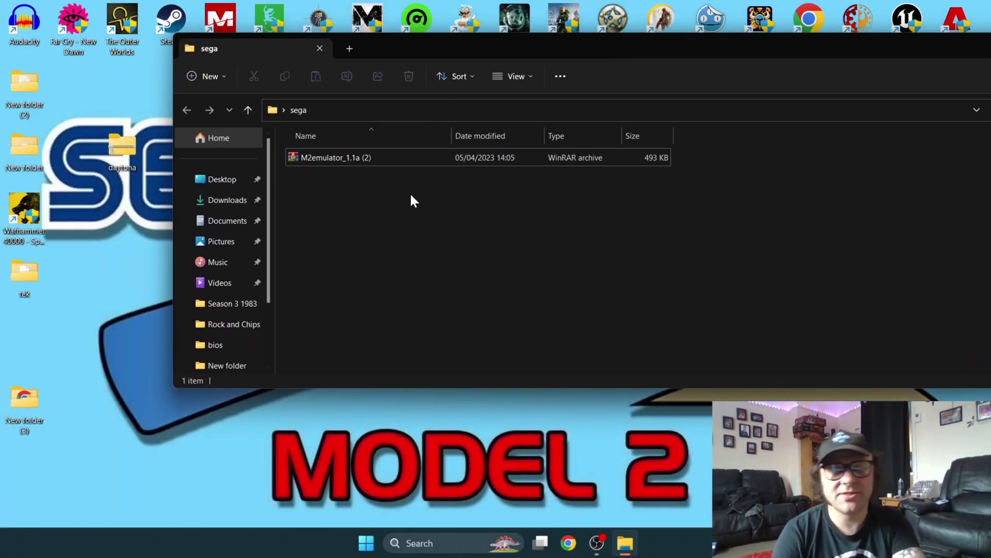
- Extract the M2emulator_1.1a (2) archive with WinRAR directly into the sega folder
right_click(341, 158)
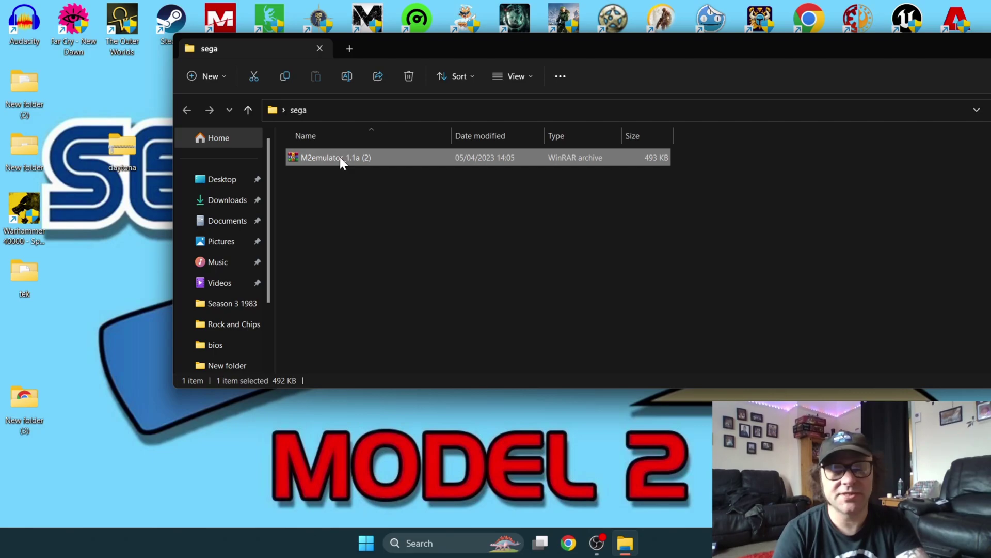
mouse_move(434, 334)
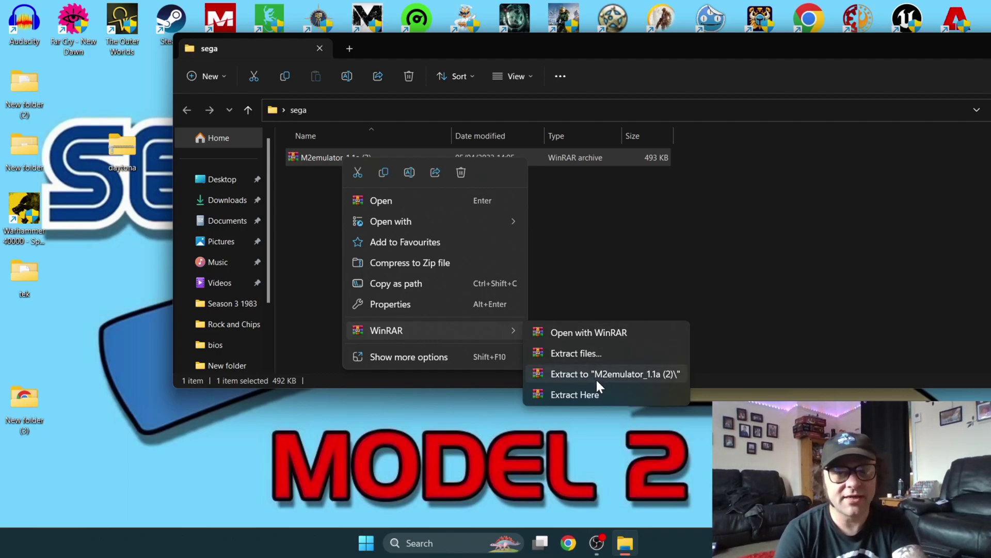
click(596, 392)
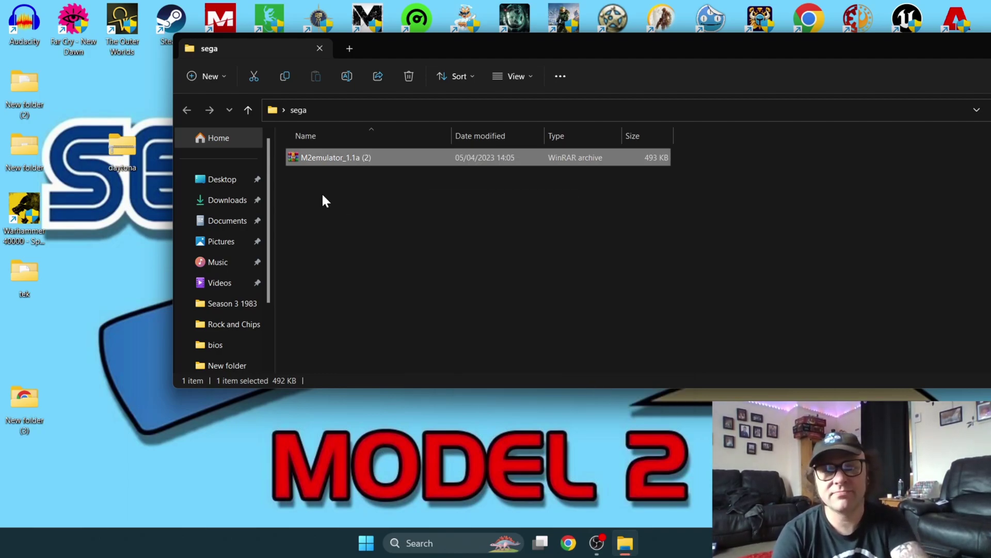
click(341, 267)
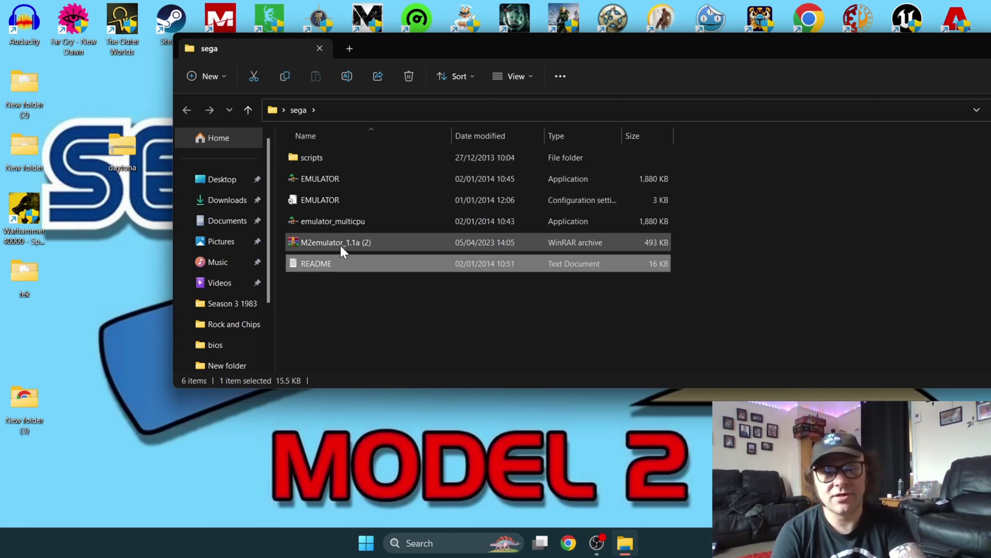
- Delete the M2emulator_1.1a (2) archive from the sega folder
click(340, 246)
right_click(340, 246)
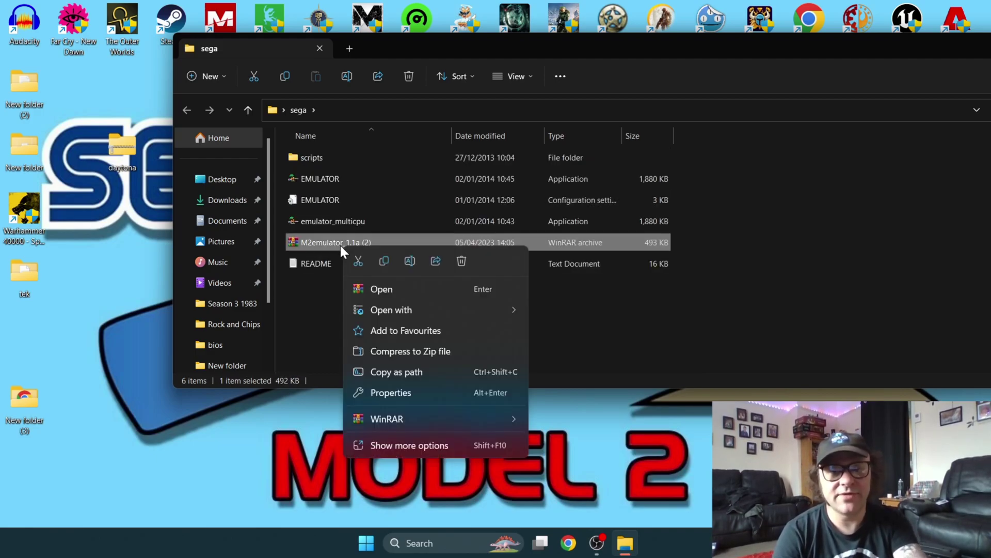
click(462, 262)
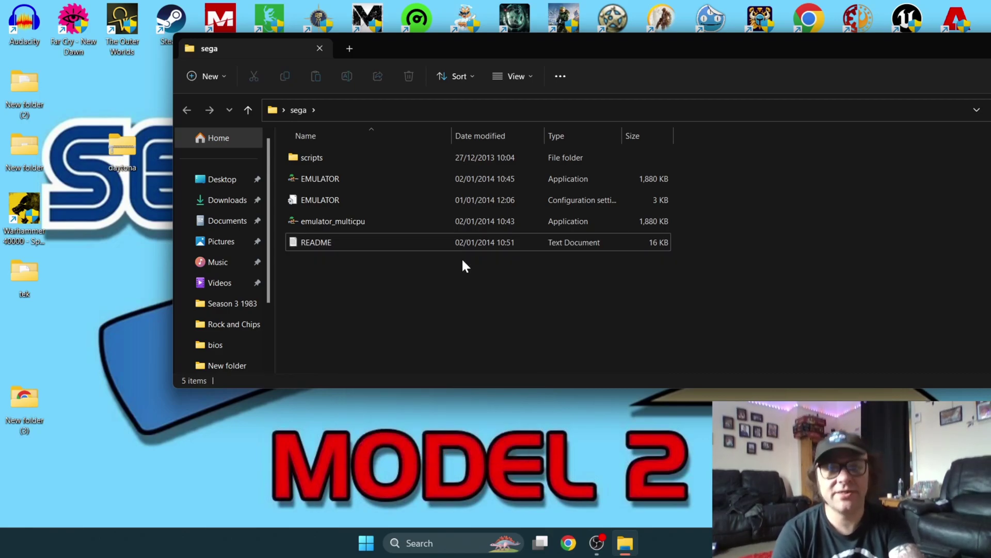
- Create a subfolder named games inside the sega folder
right_click(397, 306)
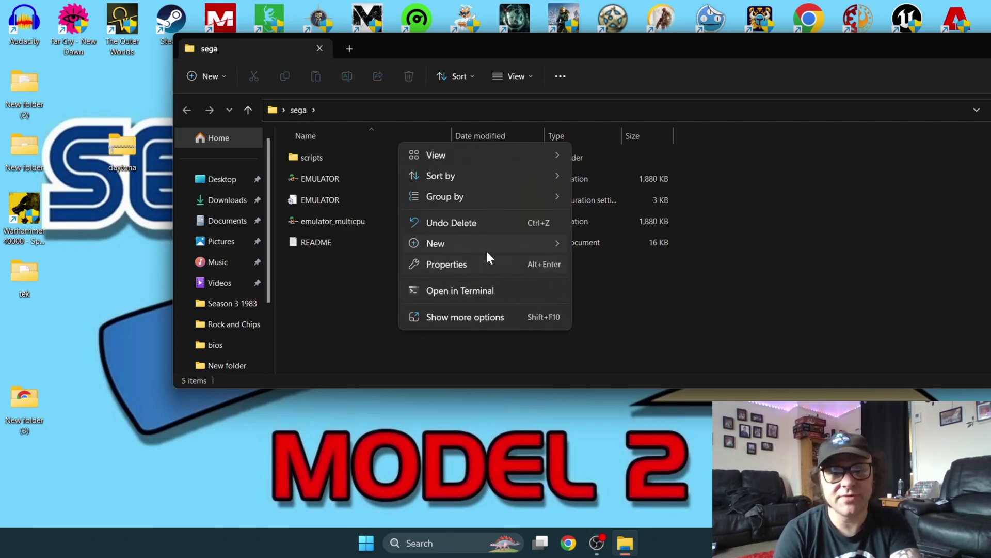
mouse_move(491, 242)
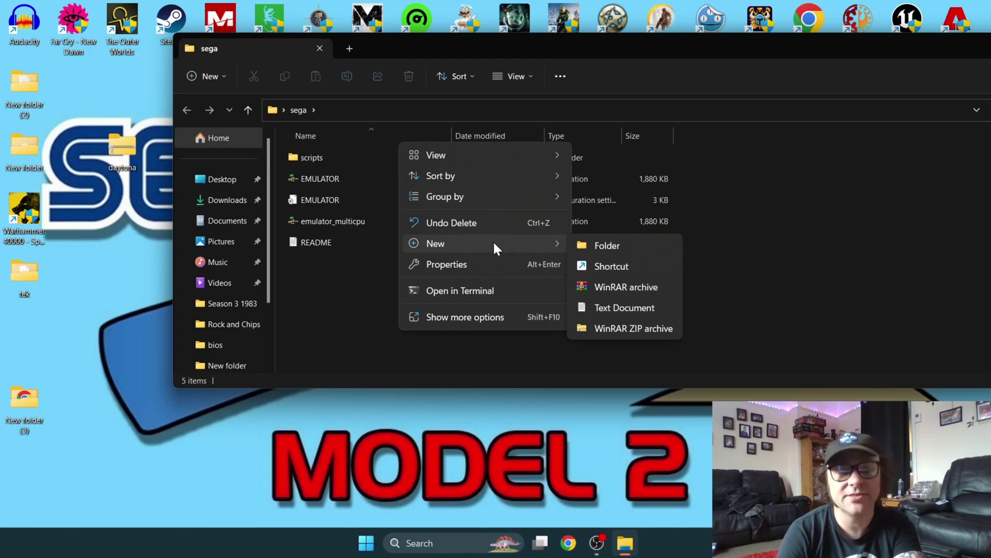
click(639, 250)
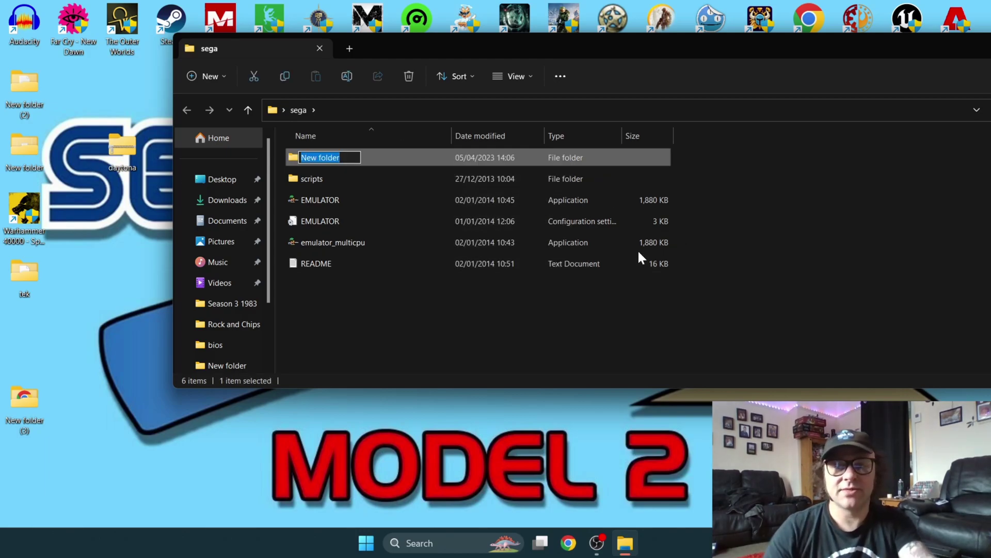
text(games)
key(Return)
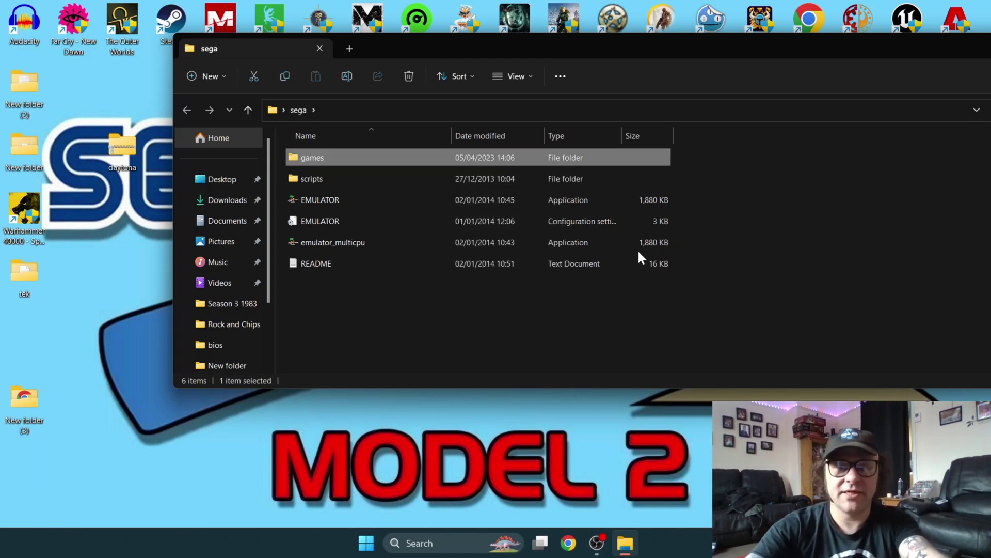
click(453, 339)
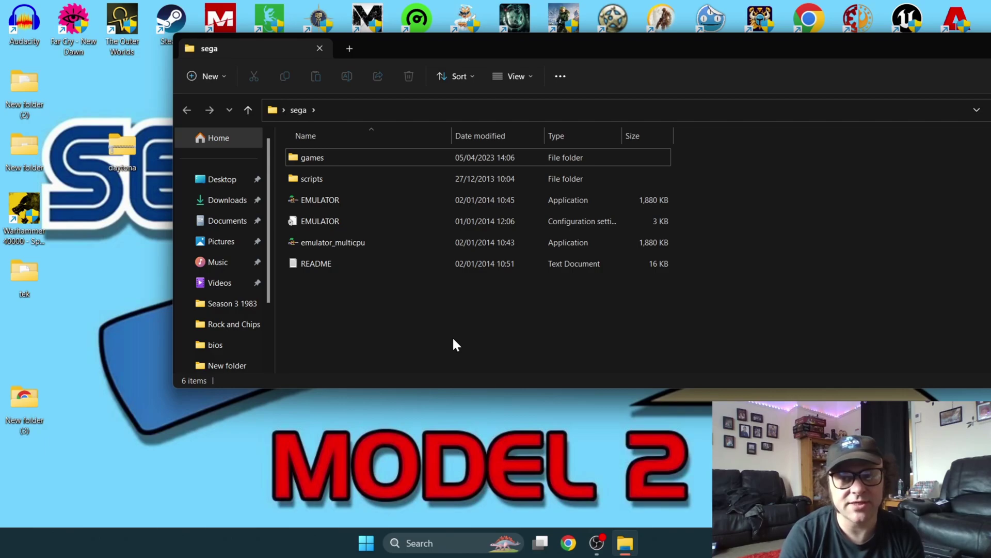
- Move the daytona zip file from the desktop into the games folder
click(117, 149)
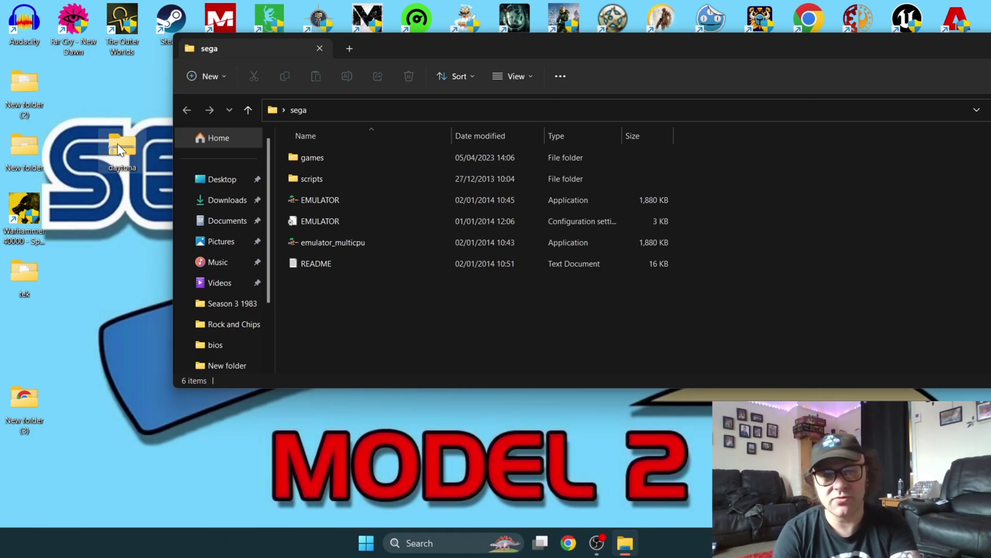
drag(117, 143, 316, 156)
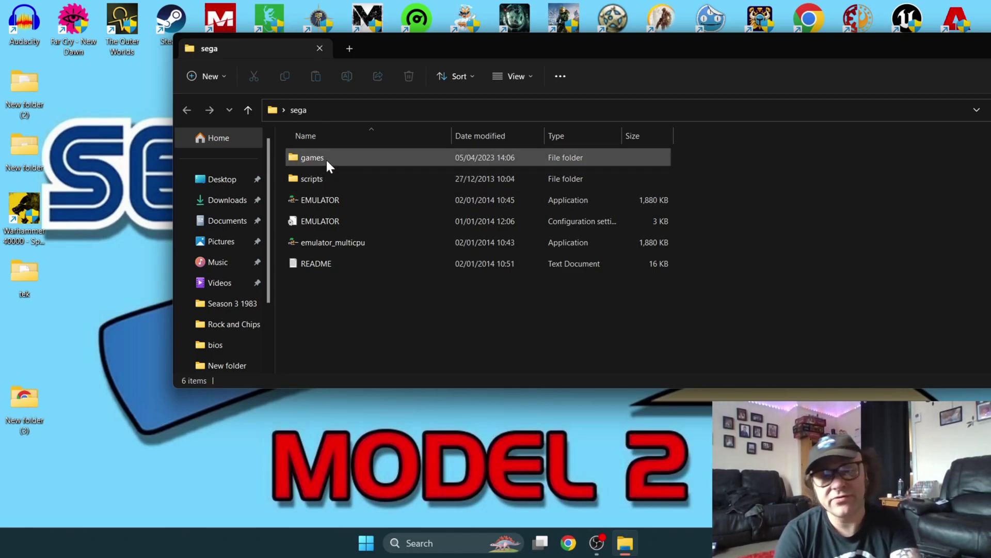
mouse_move(326, 158)
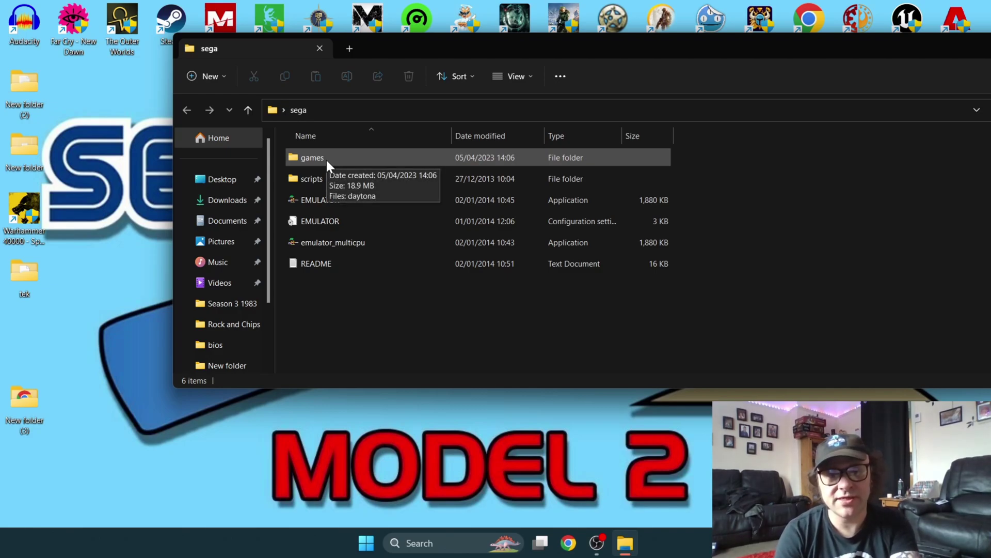
- Open the games folder and copy its full path to the clipboard
double_click(326, 158)
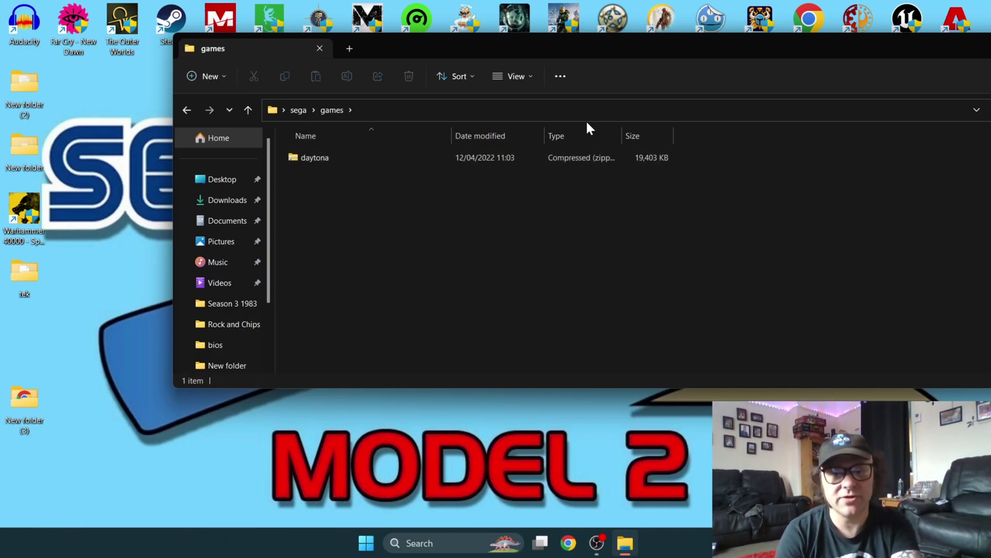
click(616, 109)
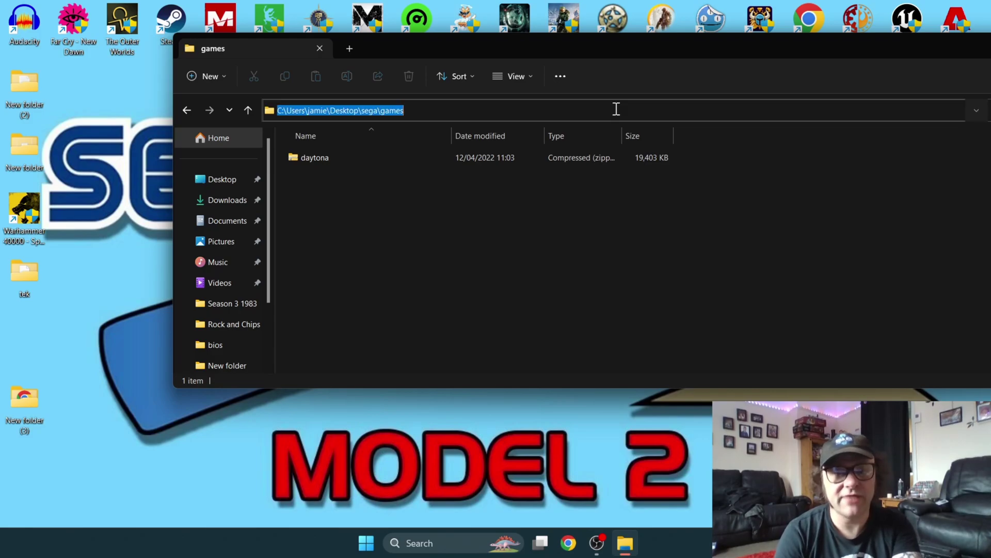
right_click(366, 111)
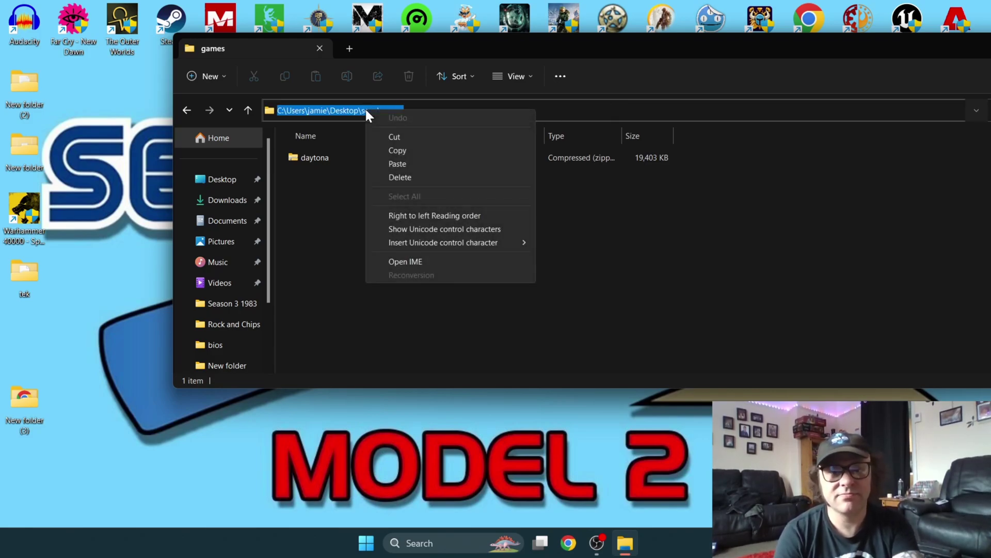
click(413, 149)
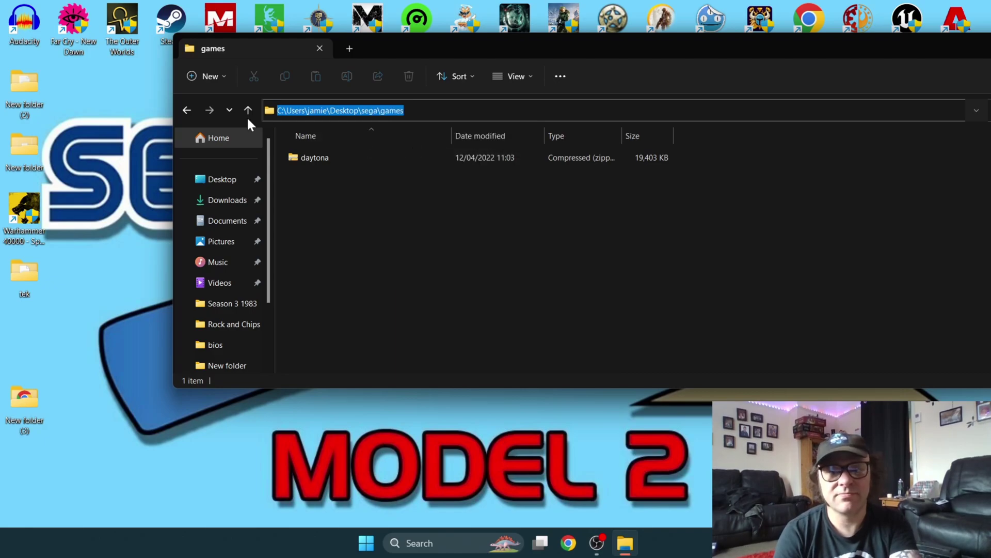
- Return to the sega folder and open the EMULATOR configuration settings file in the text editor
click(189, 110)
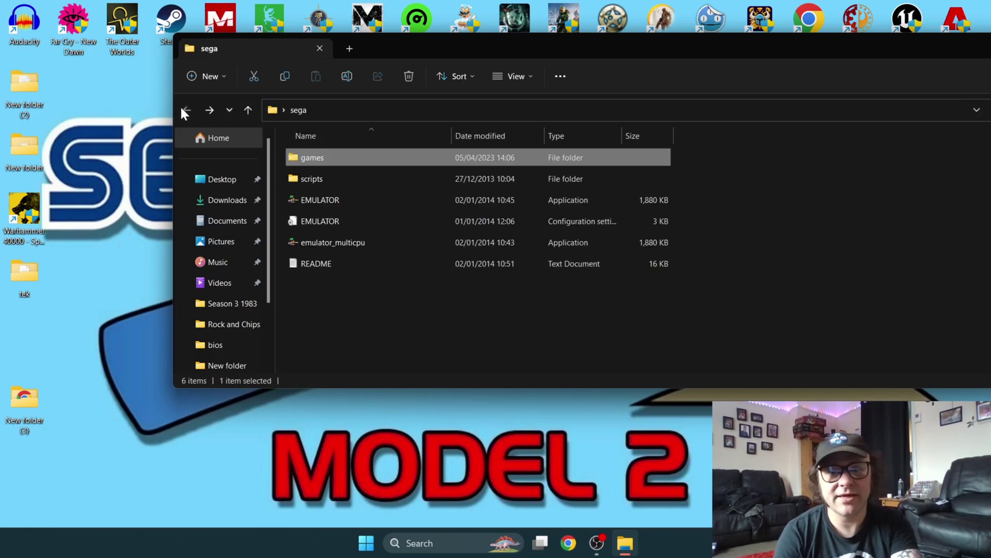
click(340, 219)
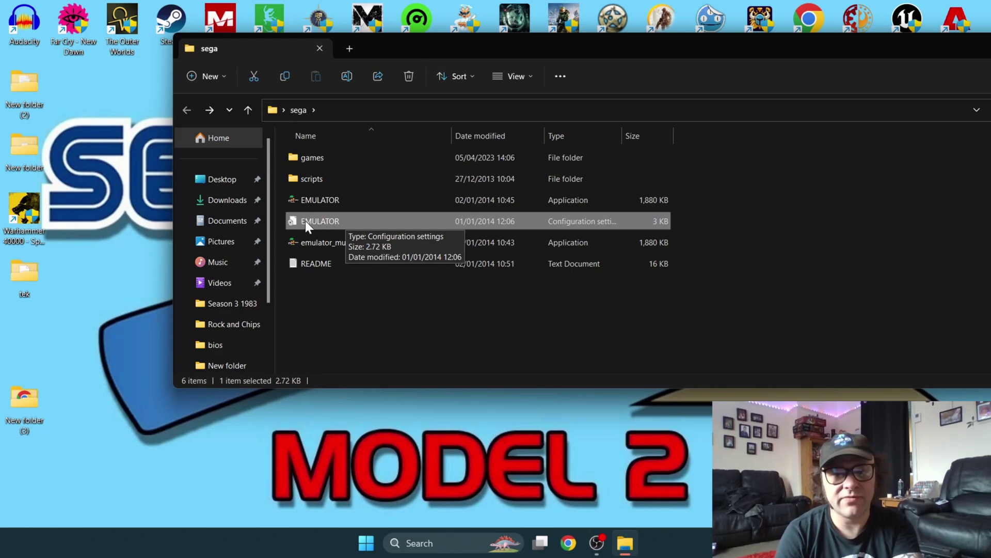
double_click(341, 223)
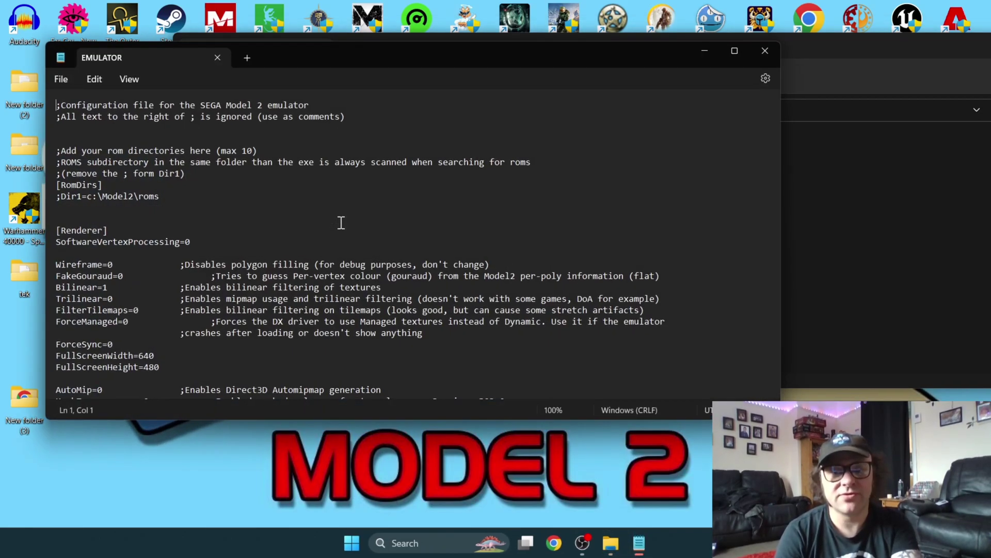
- Uncomment the Dir1 line under RomDirs and replace its Model2\roms folder with the copied games folder path
click(61, 196)
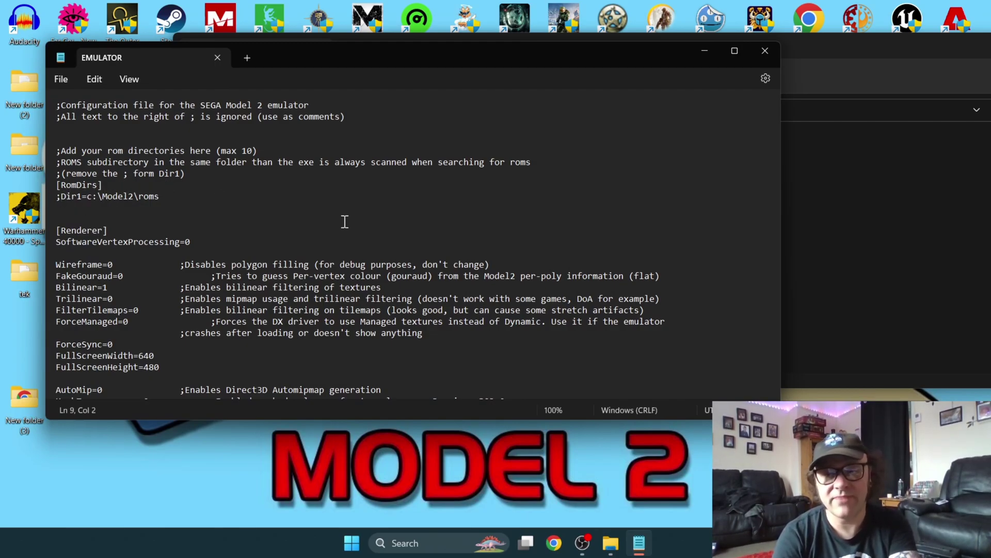
key(BackSpace)
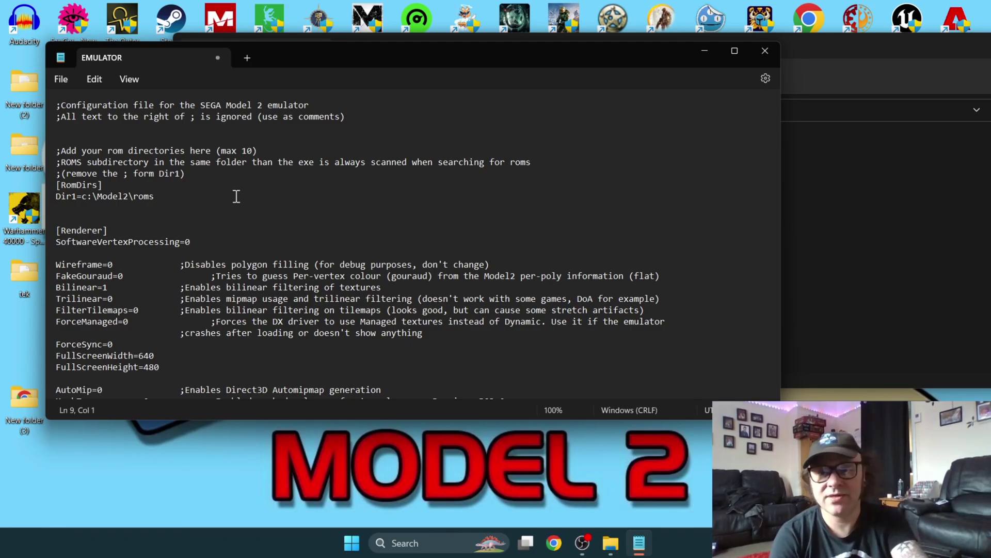
click(190, 200)
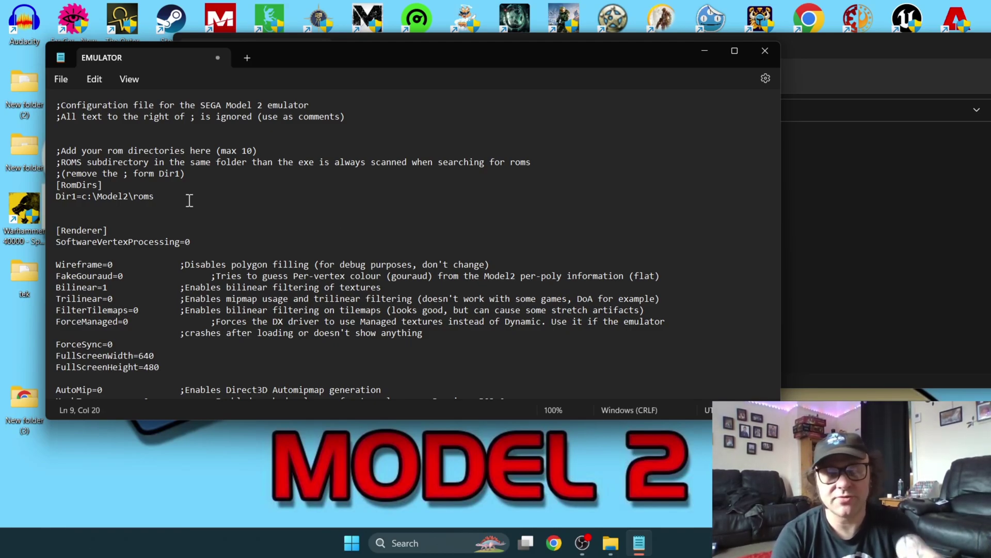
key(BackSpace)
key(BackSpace)
key(BackSpace)
key(BackSpace)
key(BackSpace)
key(BackSpace)
key(BackSpace)
key(BackSpace)
key(BackSpace)
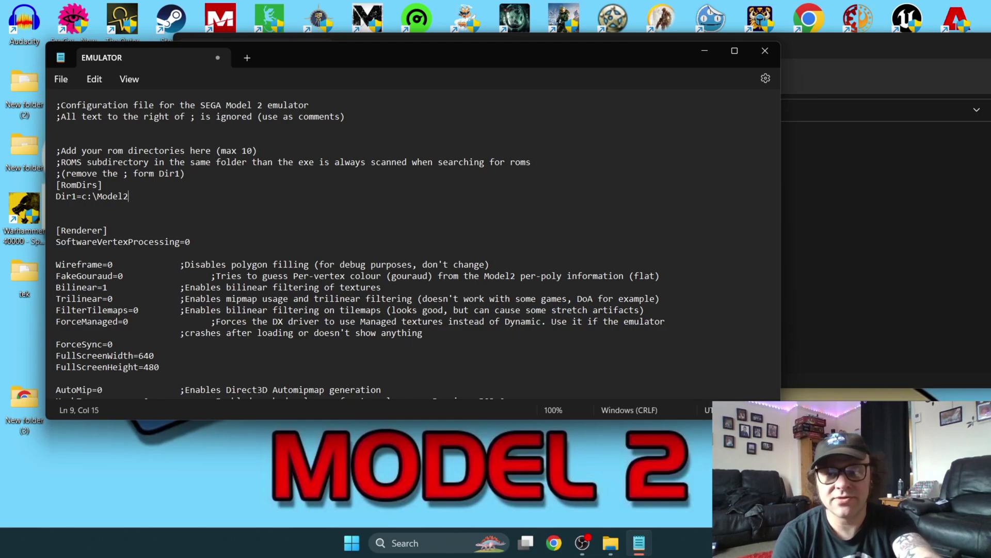
key(BackSpace)
key(BackSpace)
key(ctrl+v)
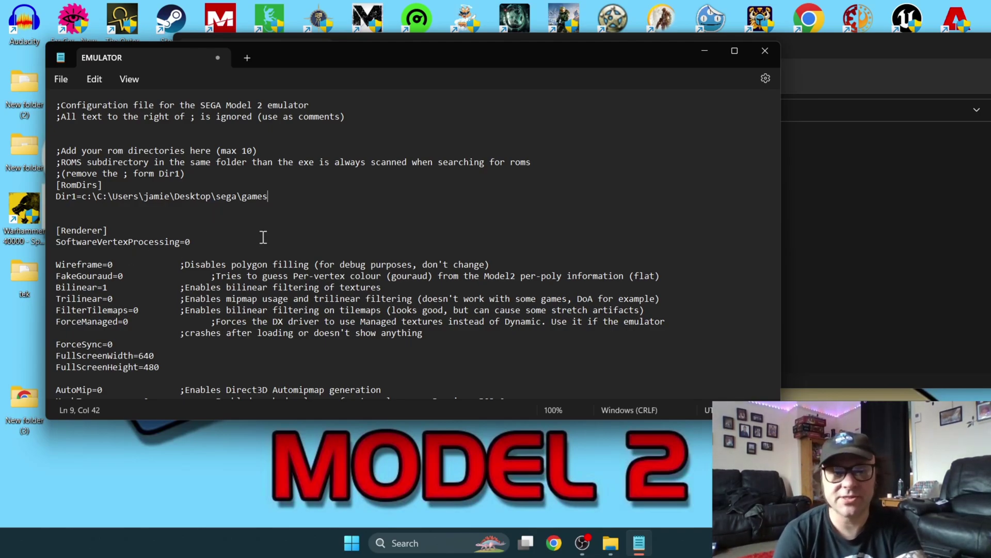
- Remove the duplicate drive prefix from the Dir1 path so it starts with a single c:\
click(112, 197)
key(BackSpace)
key(BackSpace)
key(BackSpace)
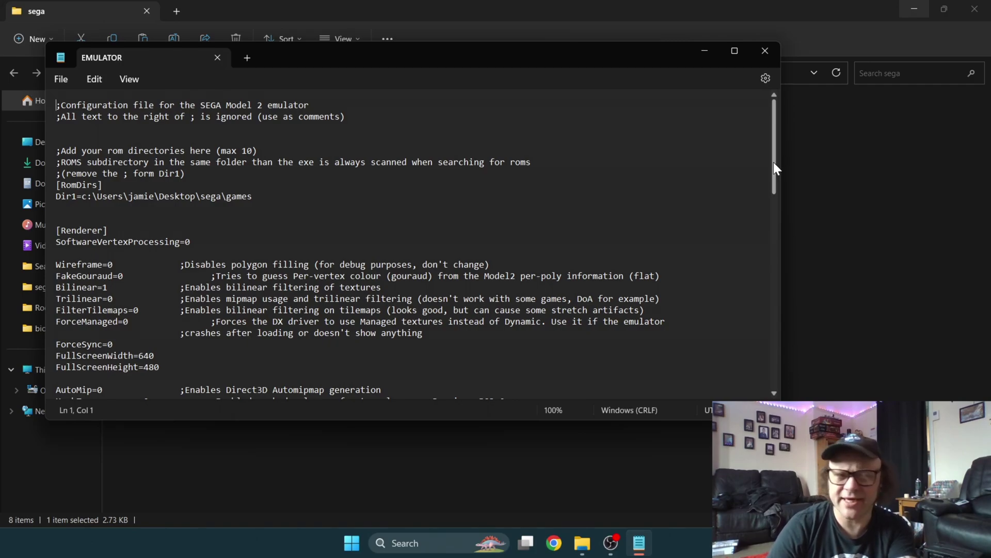
- Set XInput to 0 in the Input section of the configuration file
drag(774, 164, 774, 281)
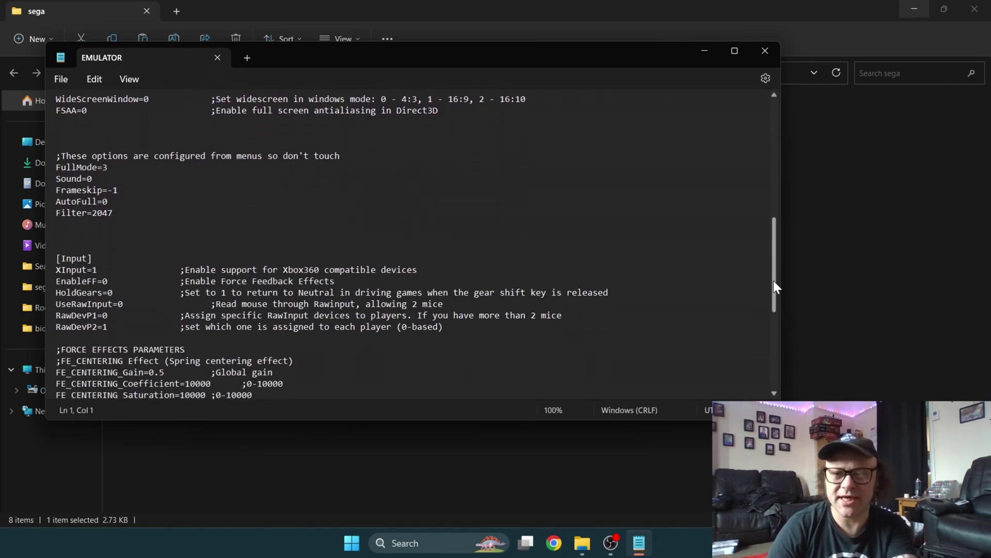
click(122, 265)
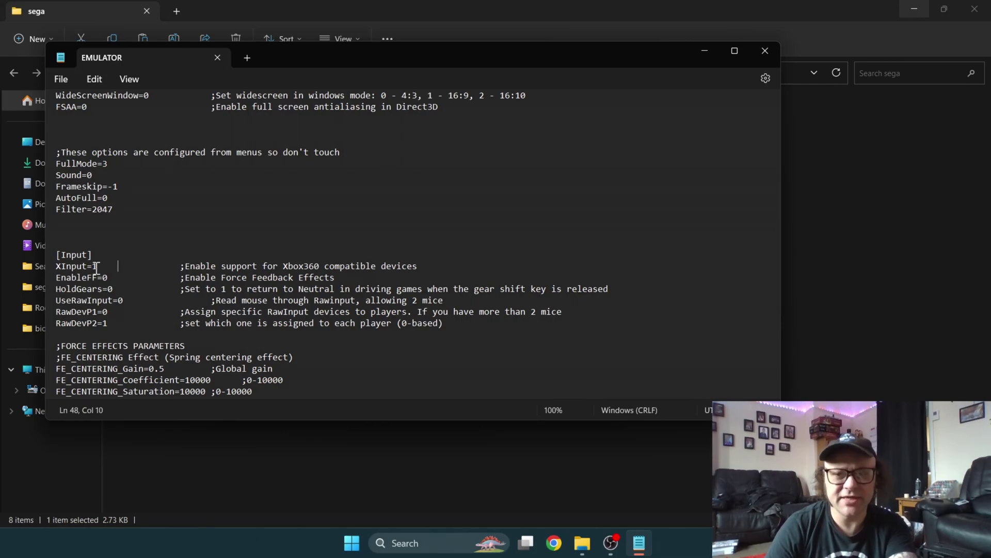
click(97, 265)
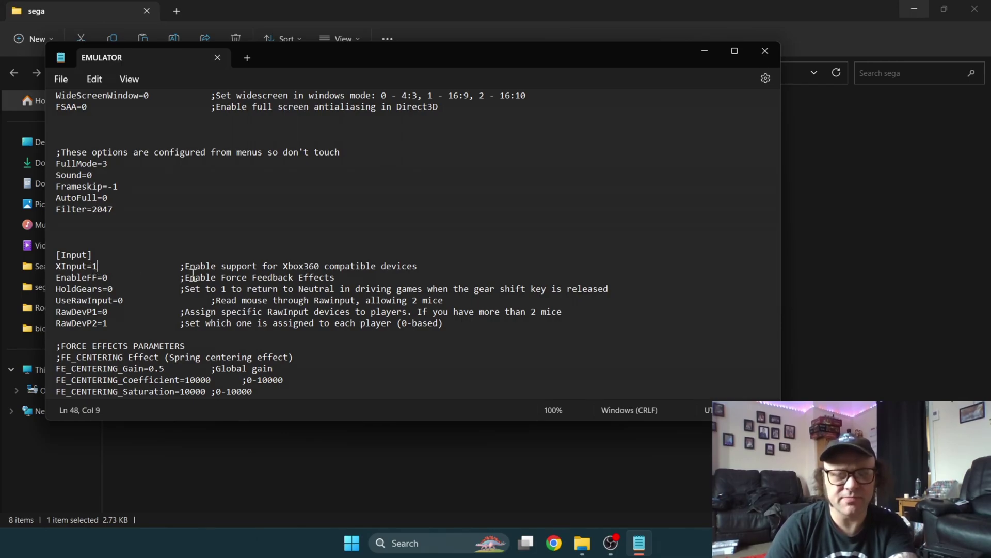
key(BackSpace)
text(0)
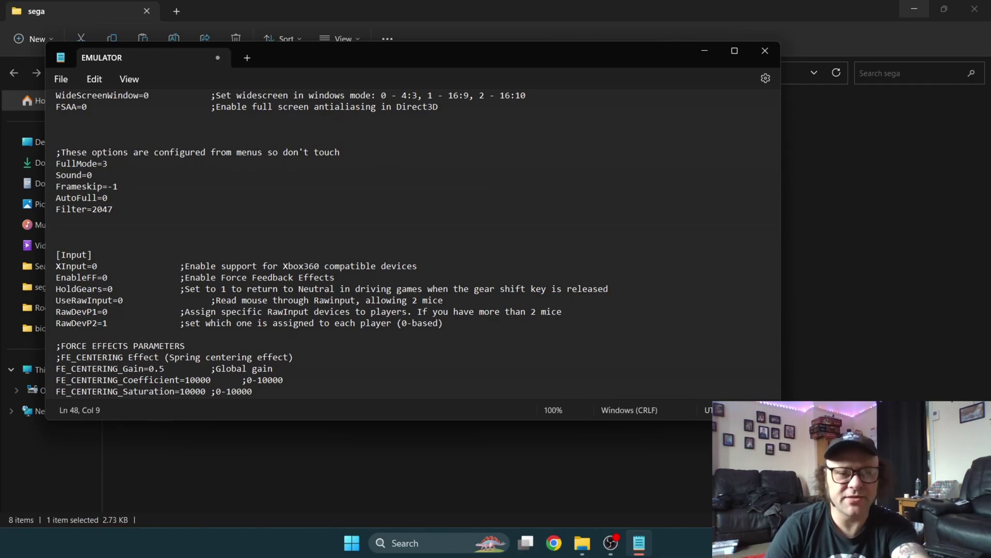
- Set XInput to 1 to enable Xbox 360 compatible controllers, and save the configuration file
key(BackSpace)
text(1)
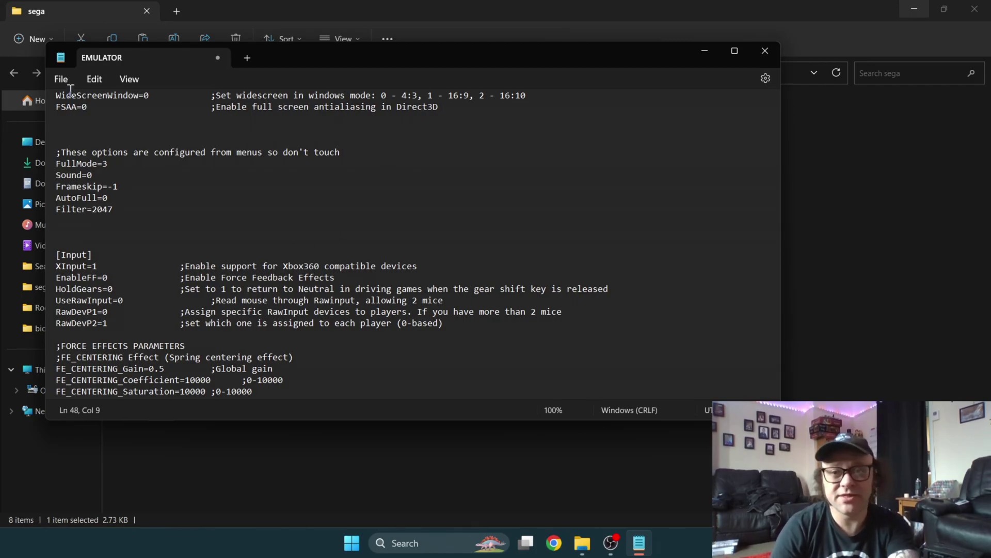
click(62, 79)
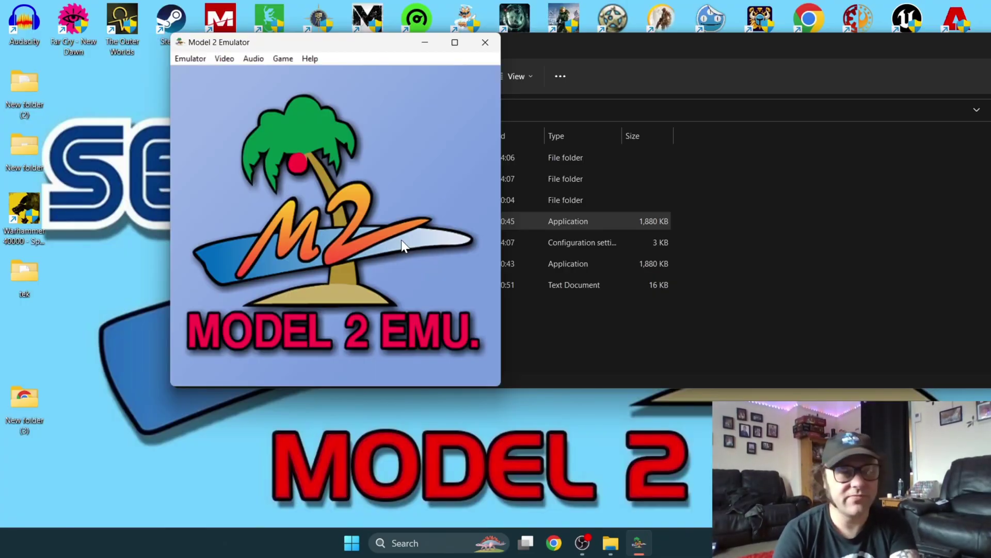
- Load the Daytona USA ROM in the Model 2 Emulator
click(187, 61)
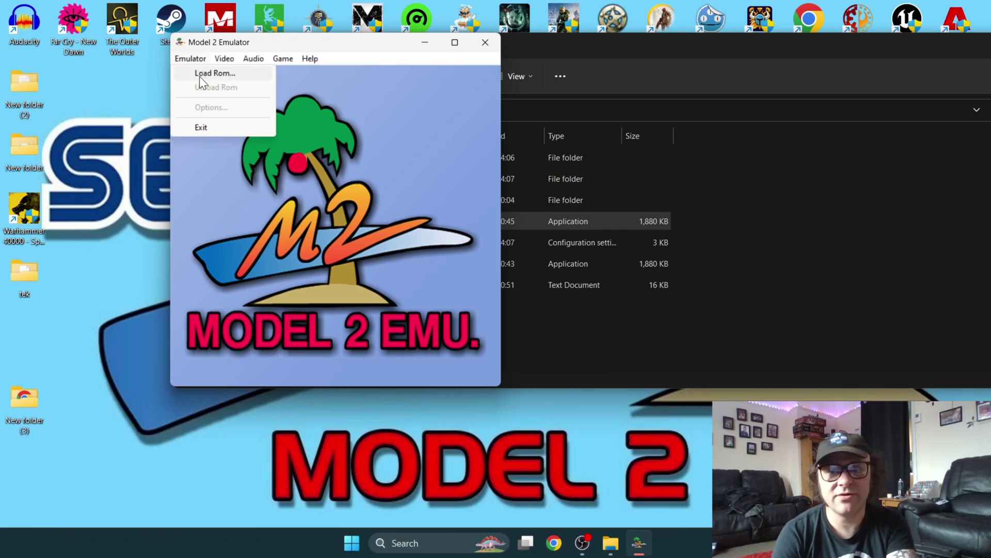
click(199, 77)
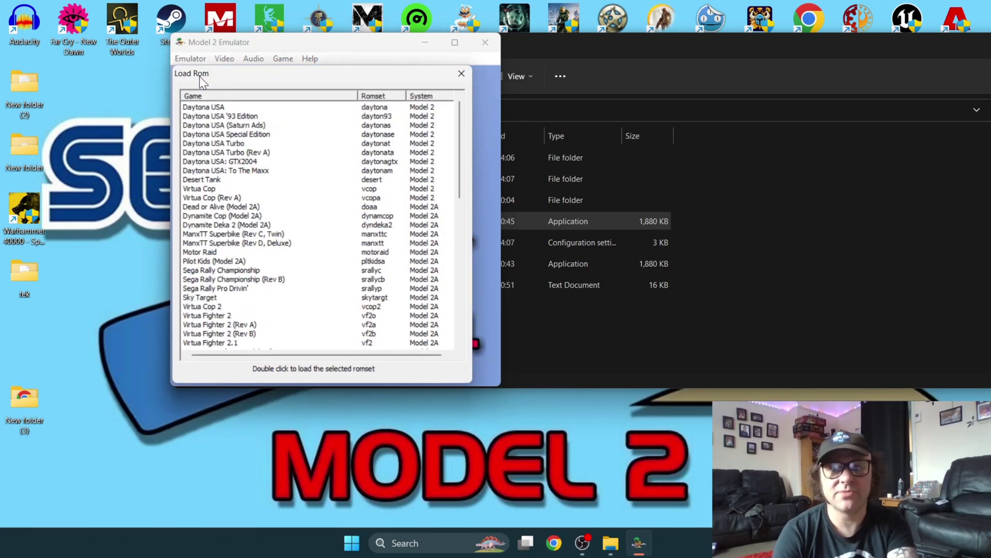
double_click(211, 107)
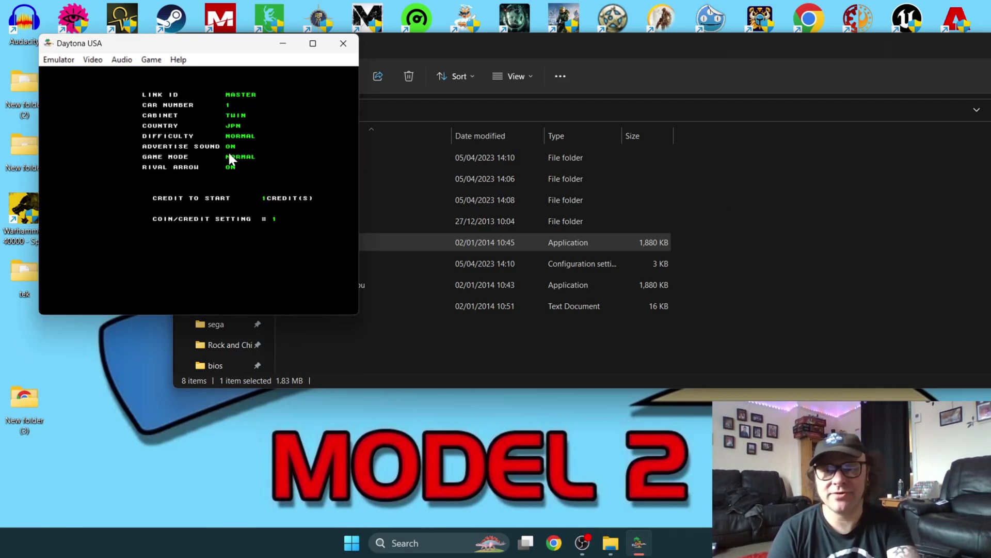
- Open the game's controls configuration and map Up, Down, Left and Right to the matching Joy 1 directions
click(151, 59)
click(157, 76)
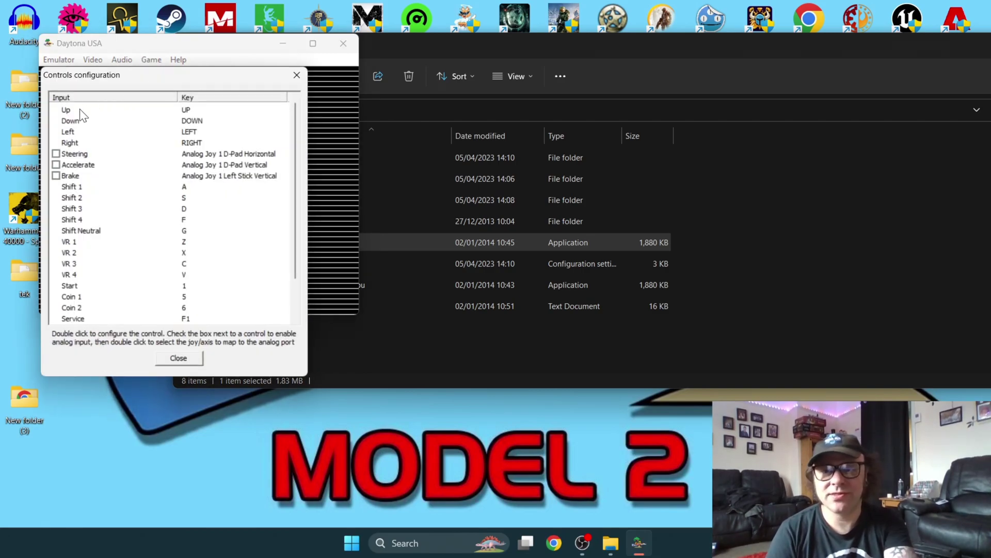
double_click(191, 110)
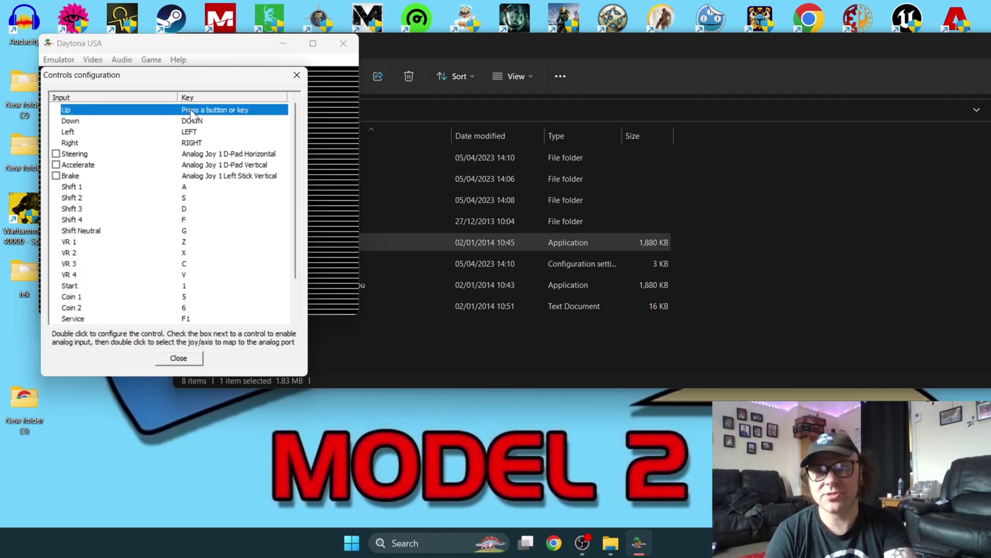
key(Up)
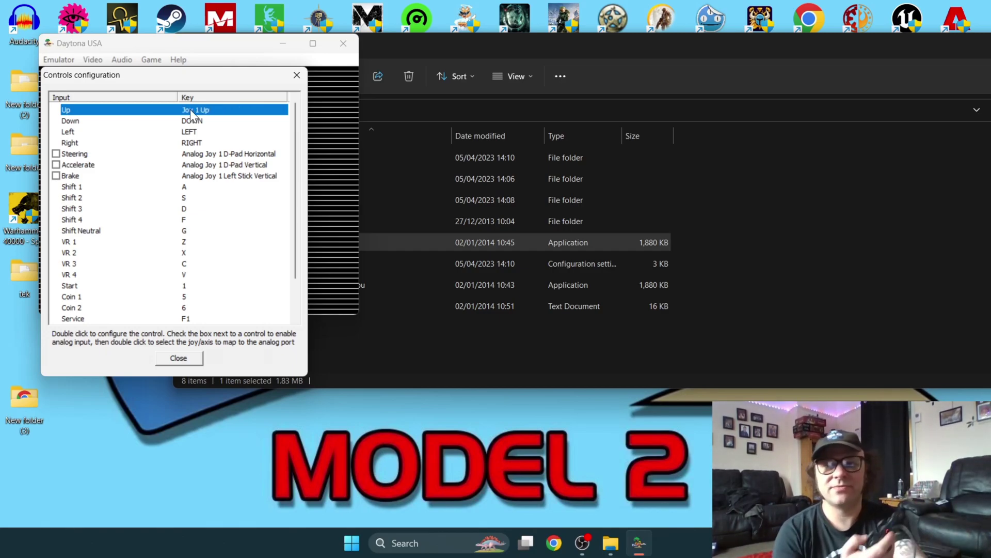
double_click(195, 121)
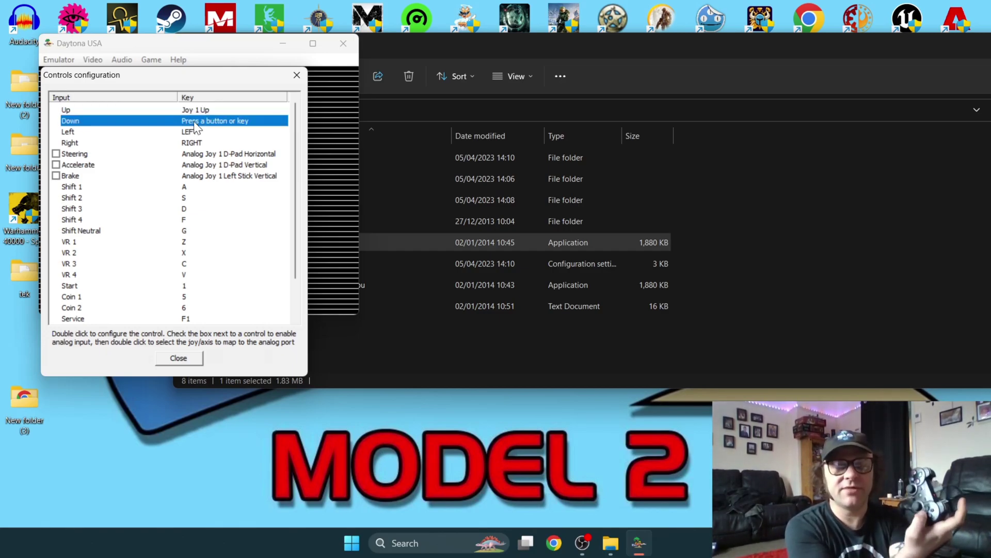
key(Down)
double_click(196, 132)
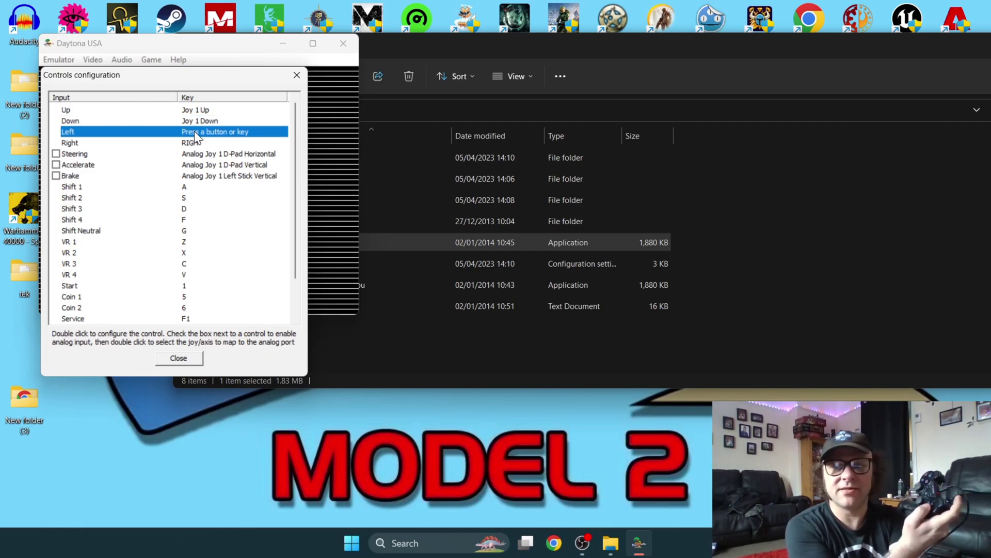
key(Left)
double_click(196, 143)
key(Right)
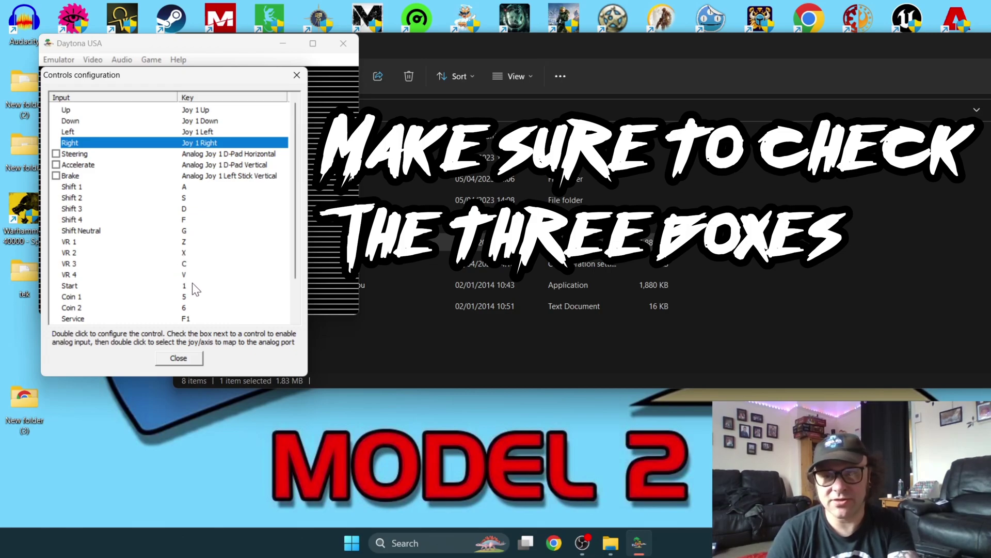
- Map Coin 1 to Joy 1 Back and Start to Joy 1 Start, and enable analog input for Steering and Accelerate
double_click(191, 296)
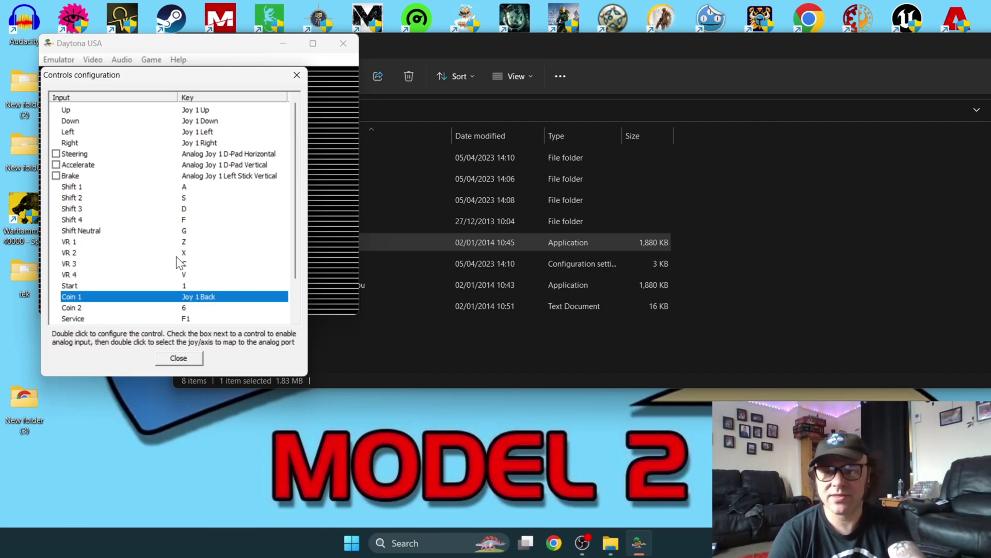
double_click(184, 286)
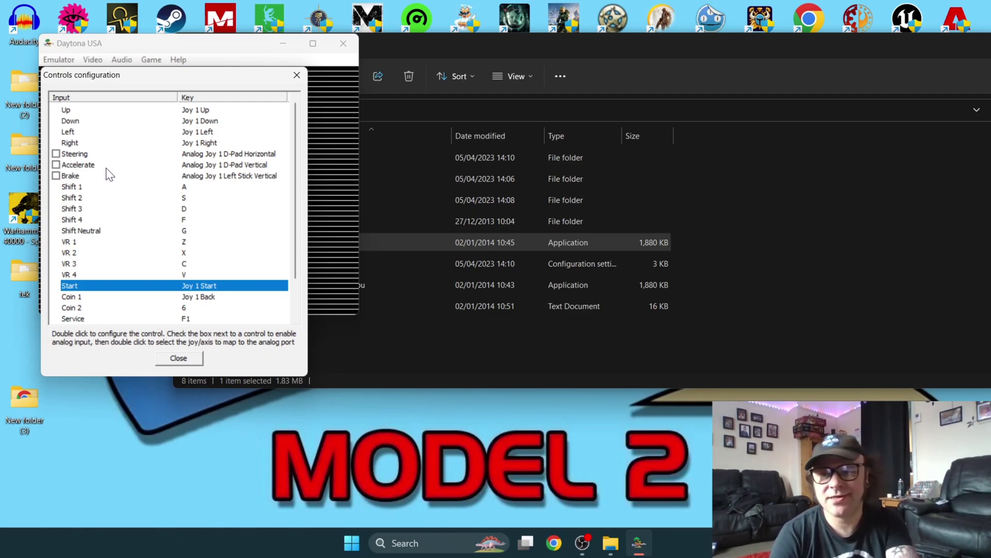
click(56, 153)
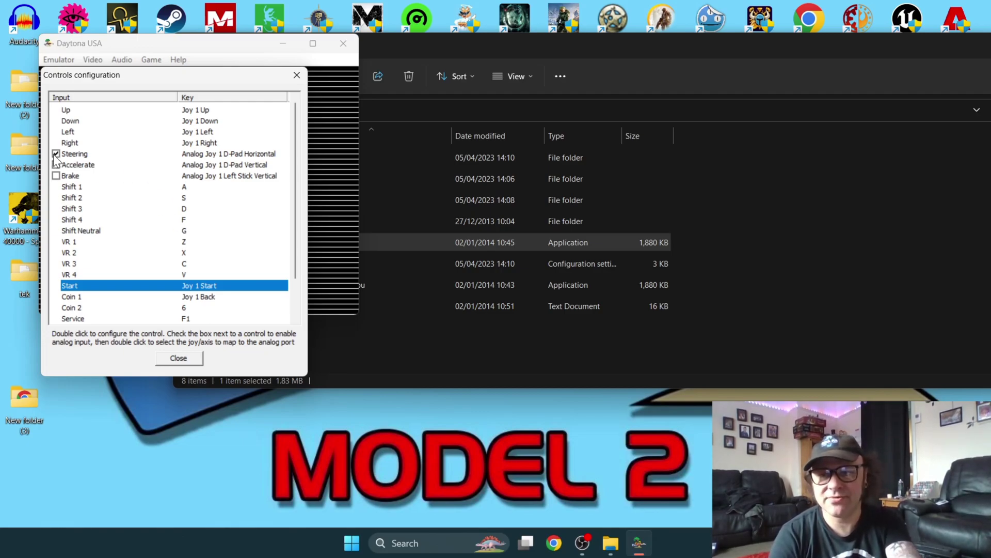
click(56, 164)
- Go through the game's test mode menu and exit it to return to the game
key(Return)
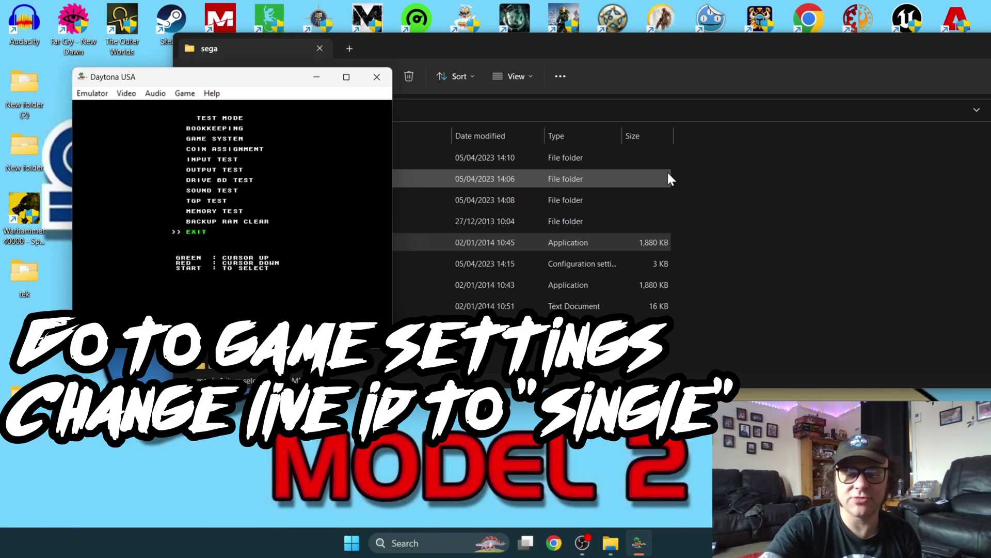
key(Down)
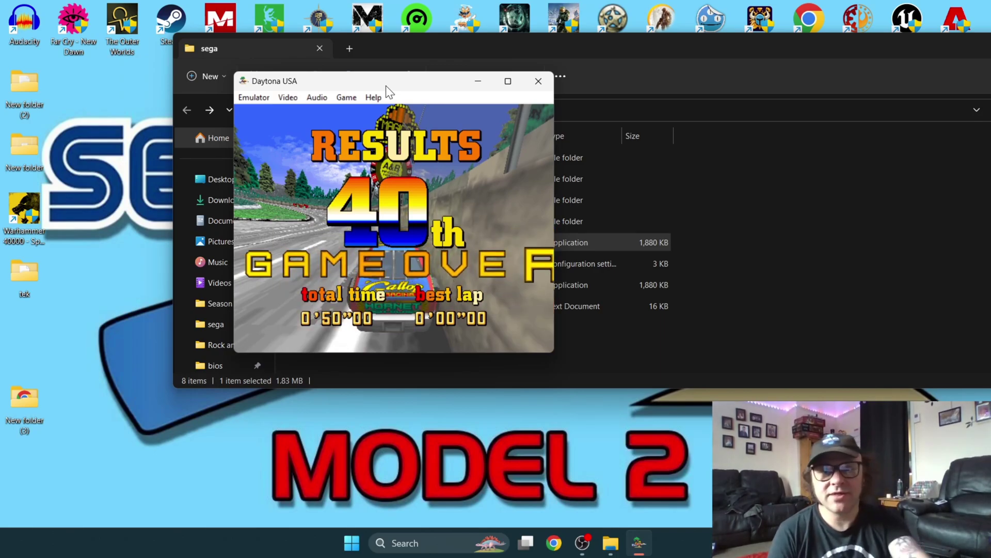
- Set the fullscreen resolution to 1280x1024 and switch the game to fullscreen
click(294, 98)
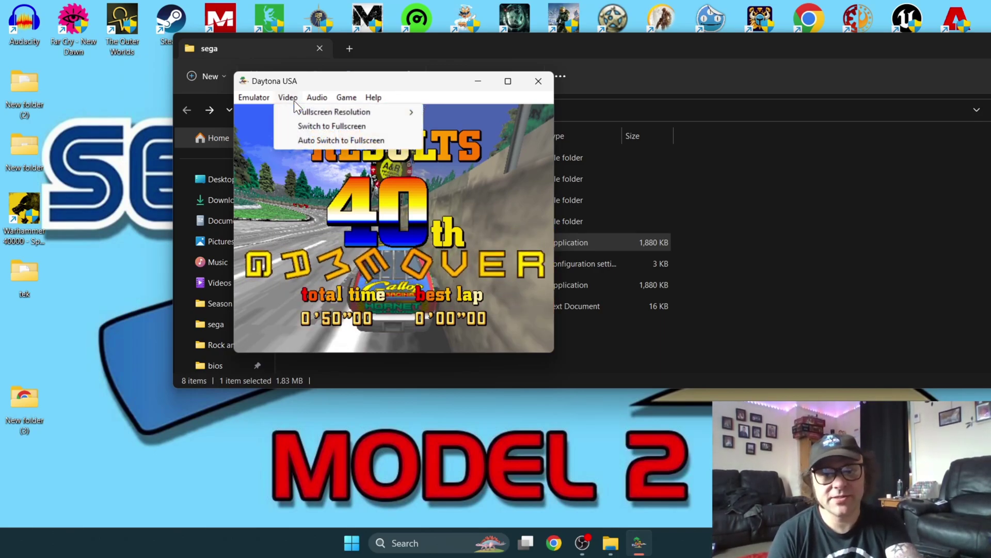
mouse_move(398, 112)
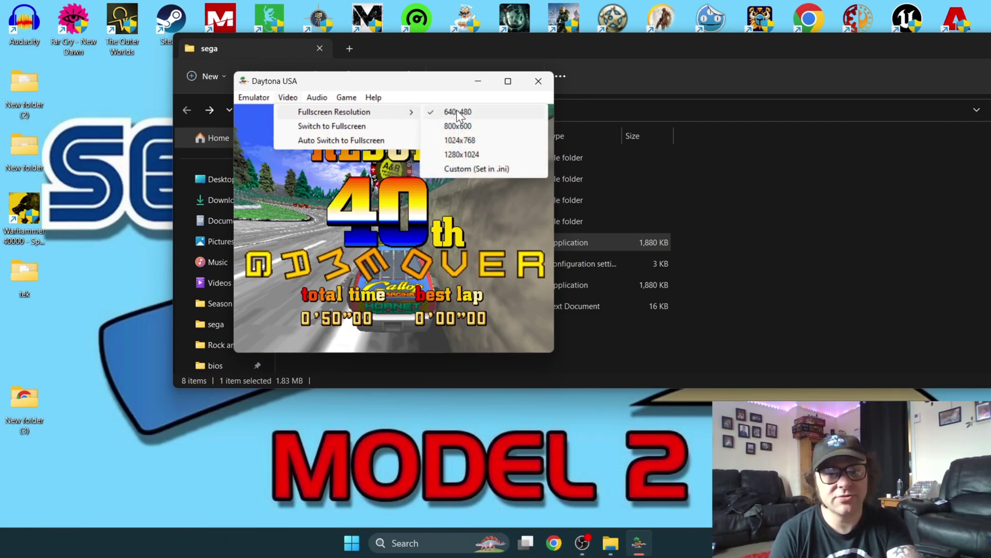
click(511, 157)
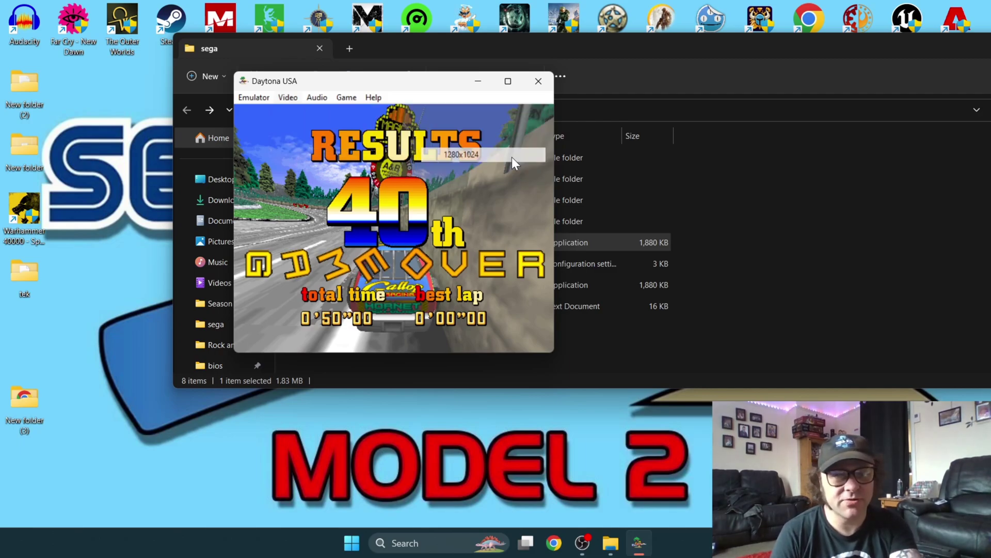
click(288, 99)
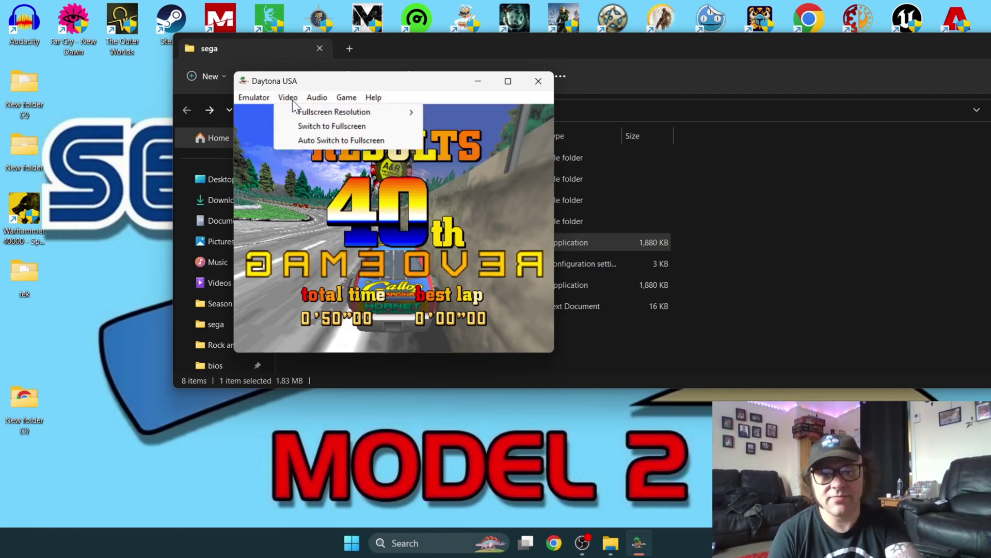
click(310, 126)
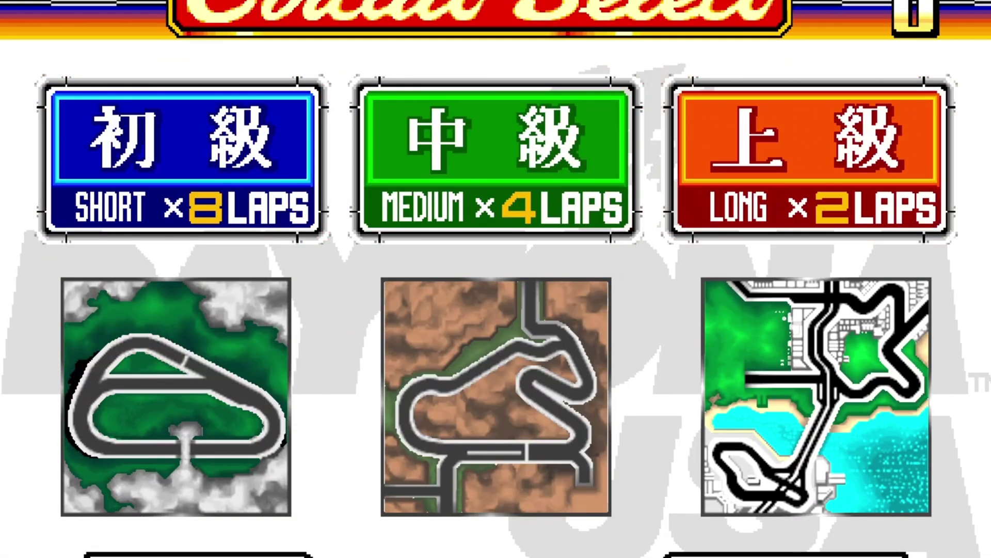
- Start a race on the long two-lap circuit and change the camera view while driving
key(Return)
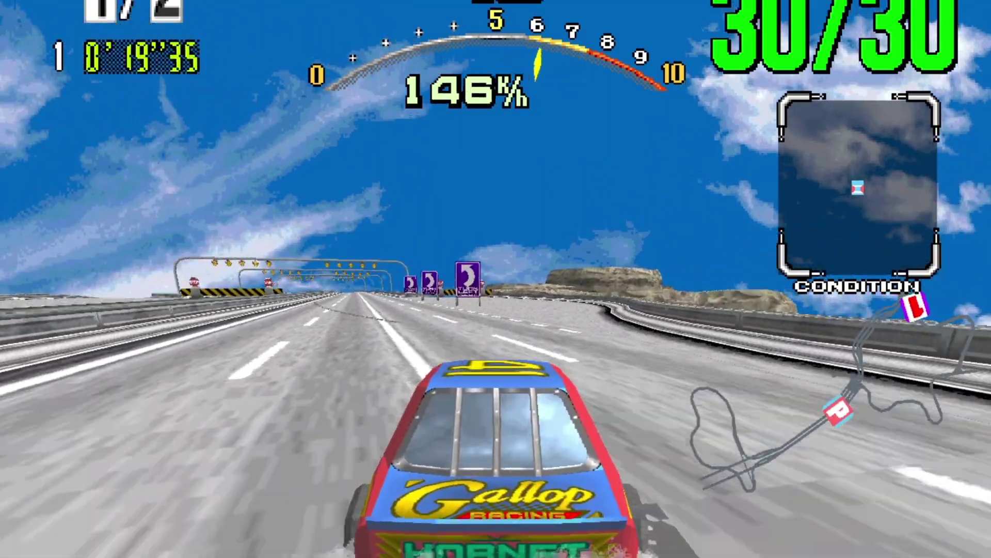
key(v)
key(v)
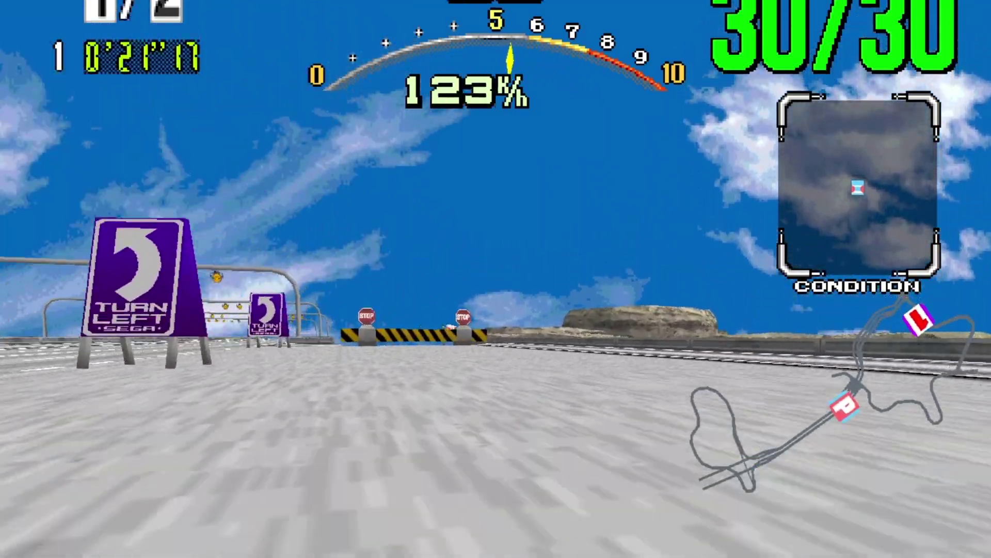